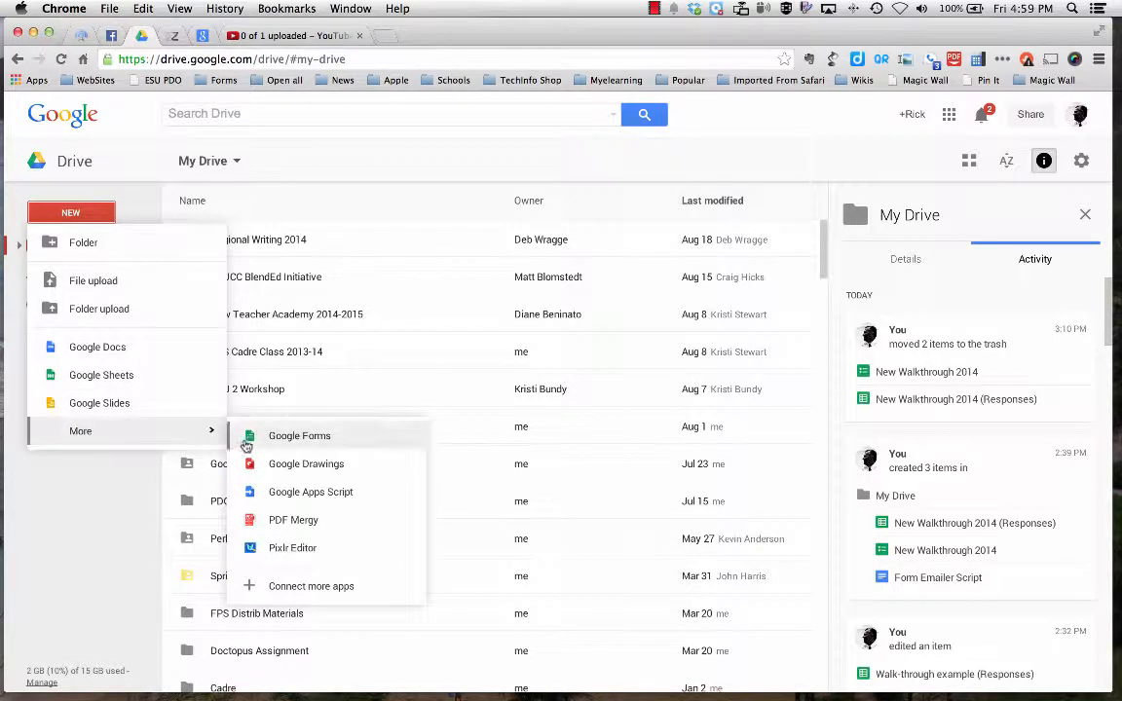
Create a new Google Form titled "Experimental Walkthrough" with the Default theme.
click(292, 438)
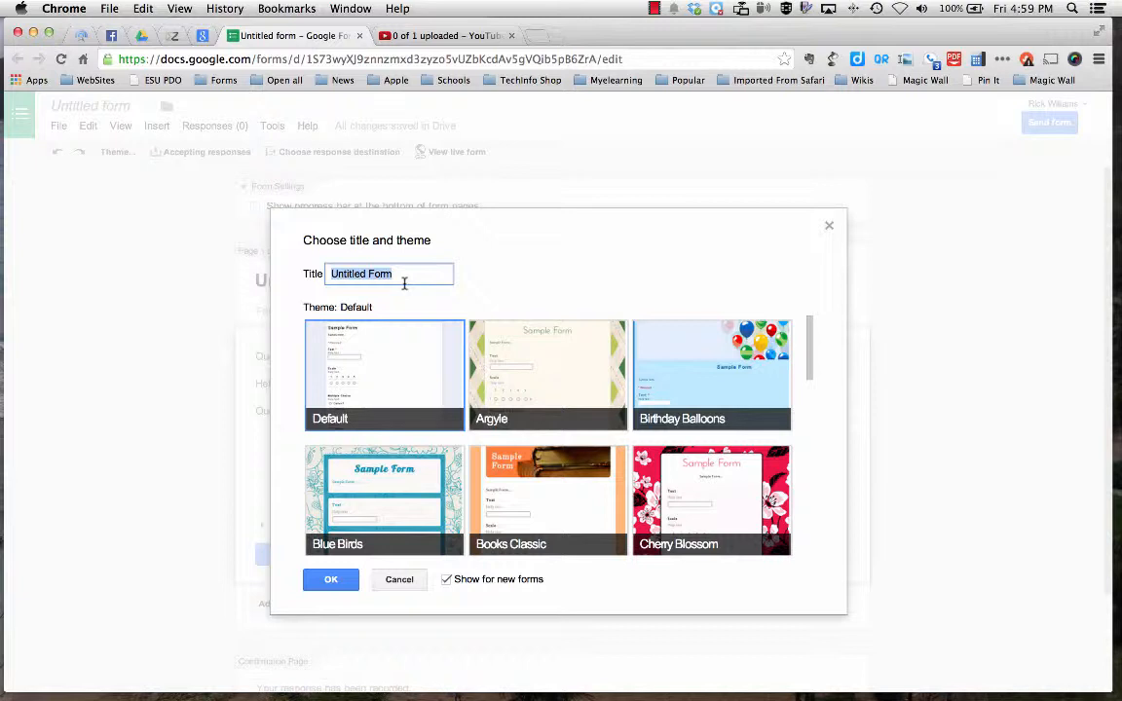
text(Experimental Wal)
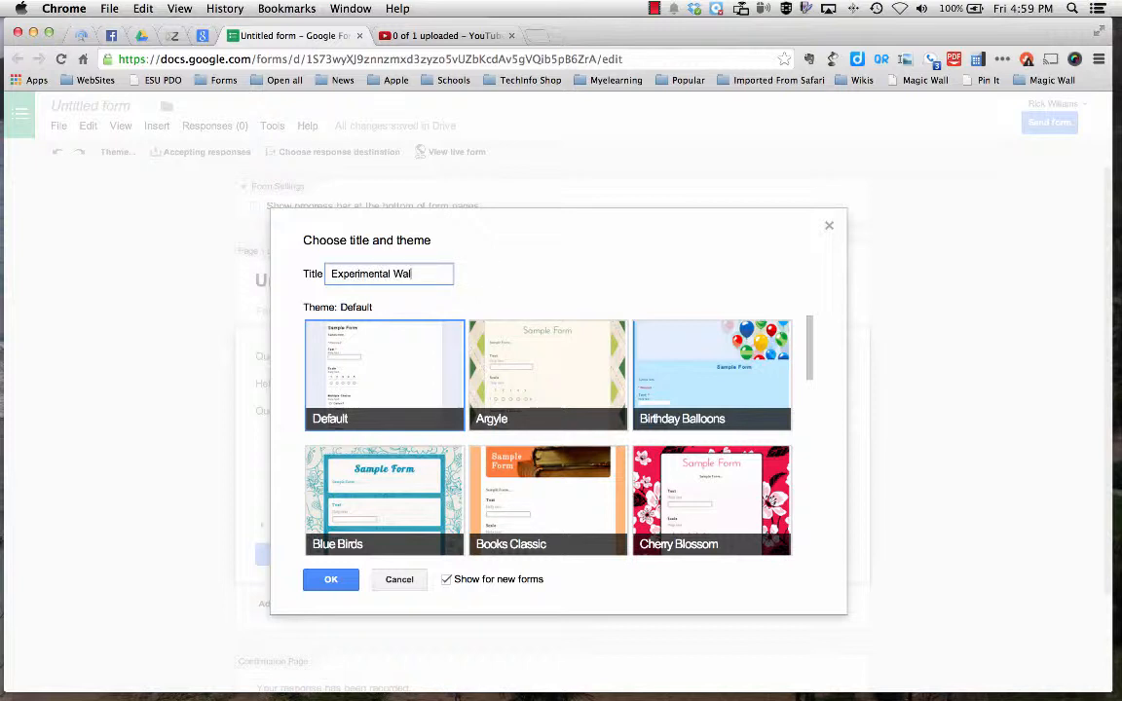
text(gh)
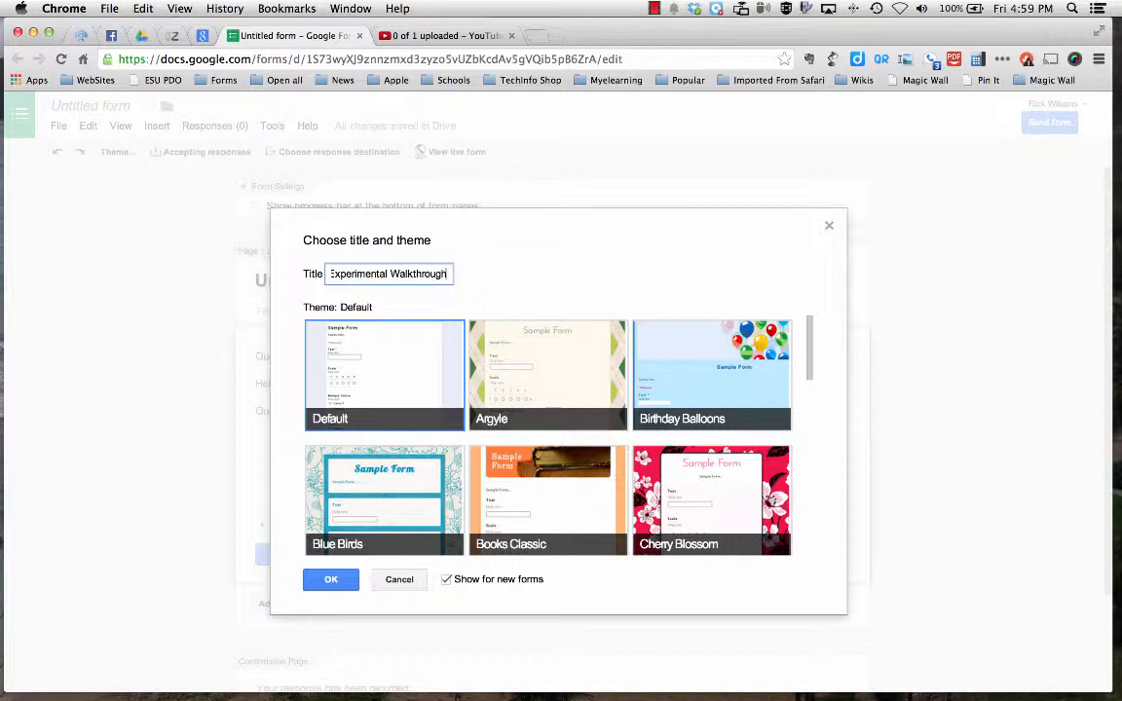
click(329, 580)
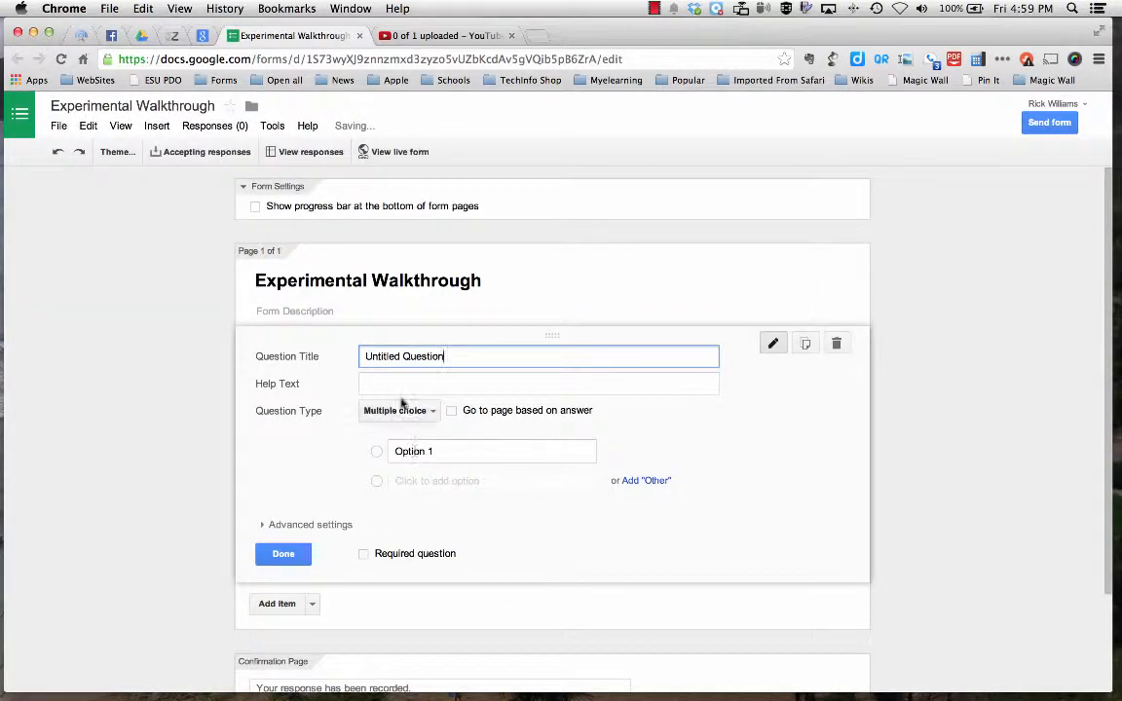
Title the first question "Teacher name" and set its question type to Choose from a list.
drag(462, 357, 364, 356)
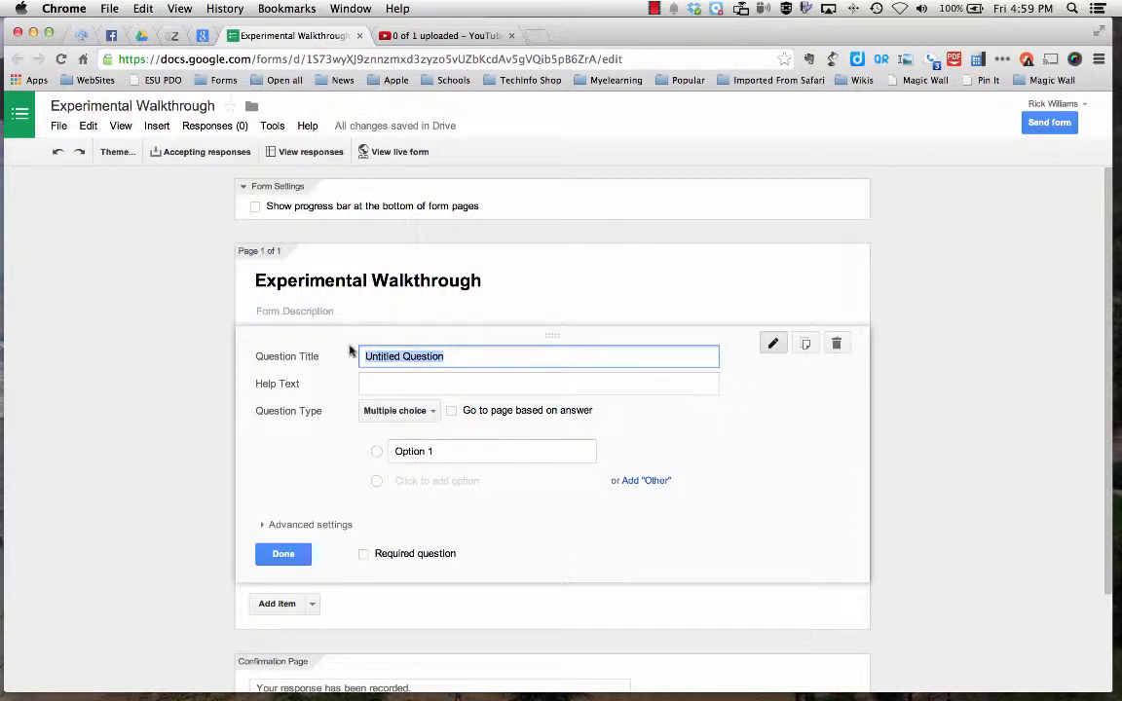
text(Teacher name)
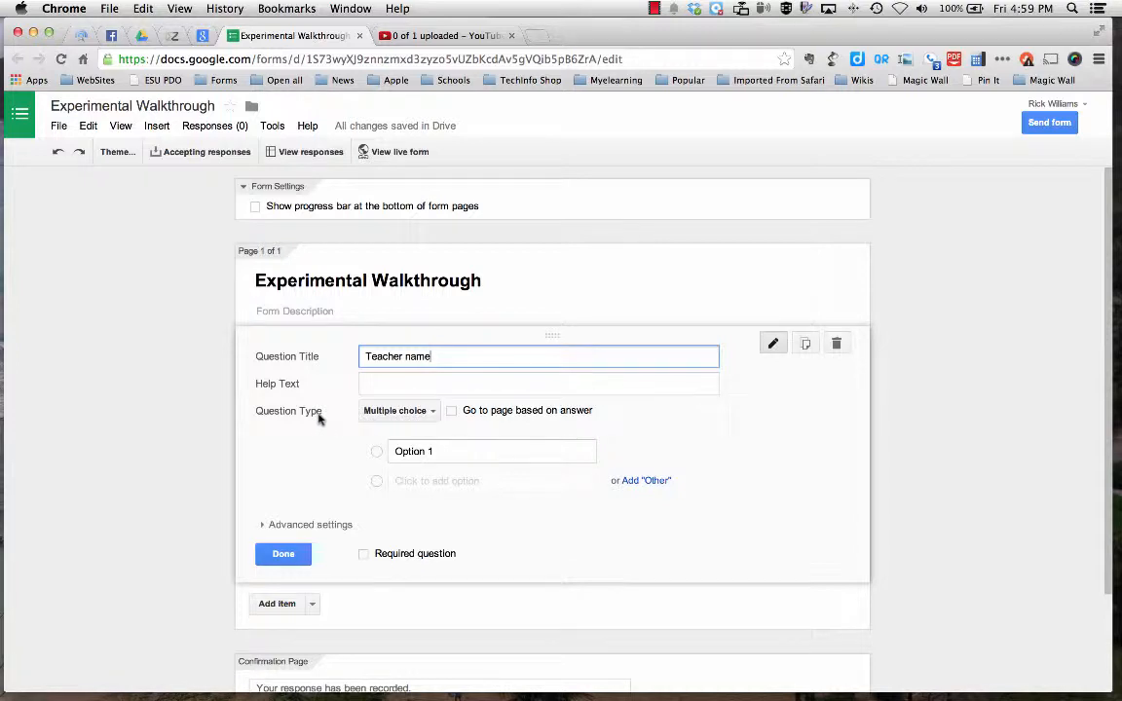
click(421, 413)
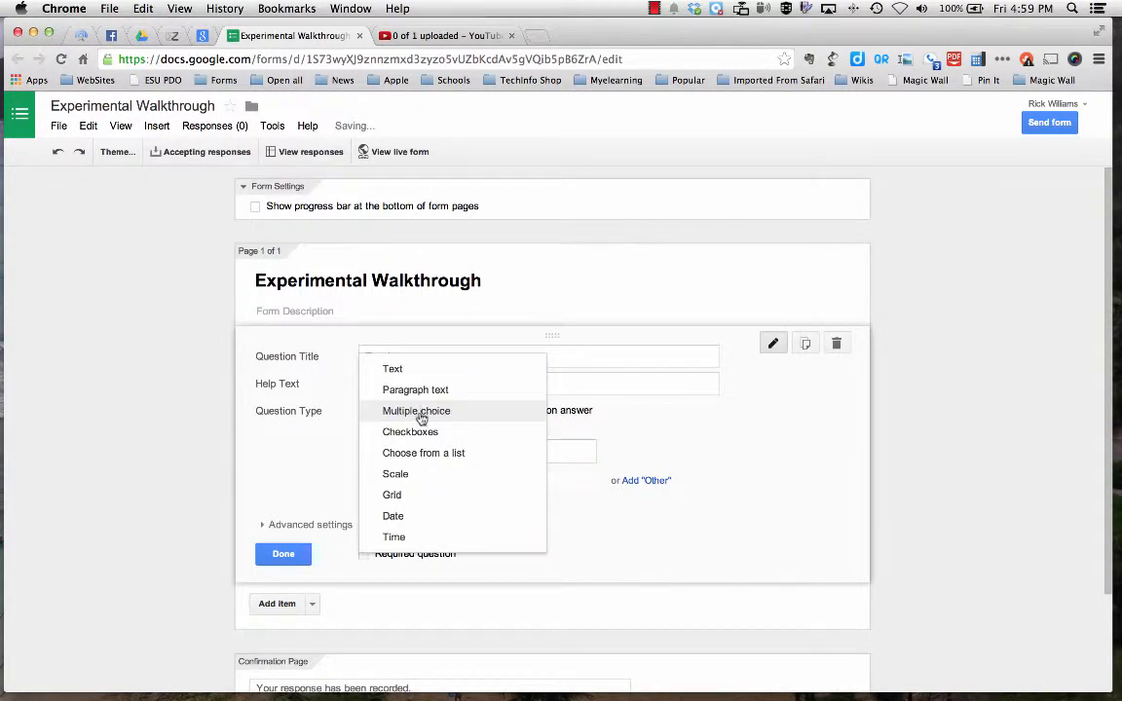
click(431, 453)
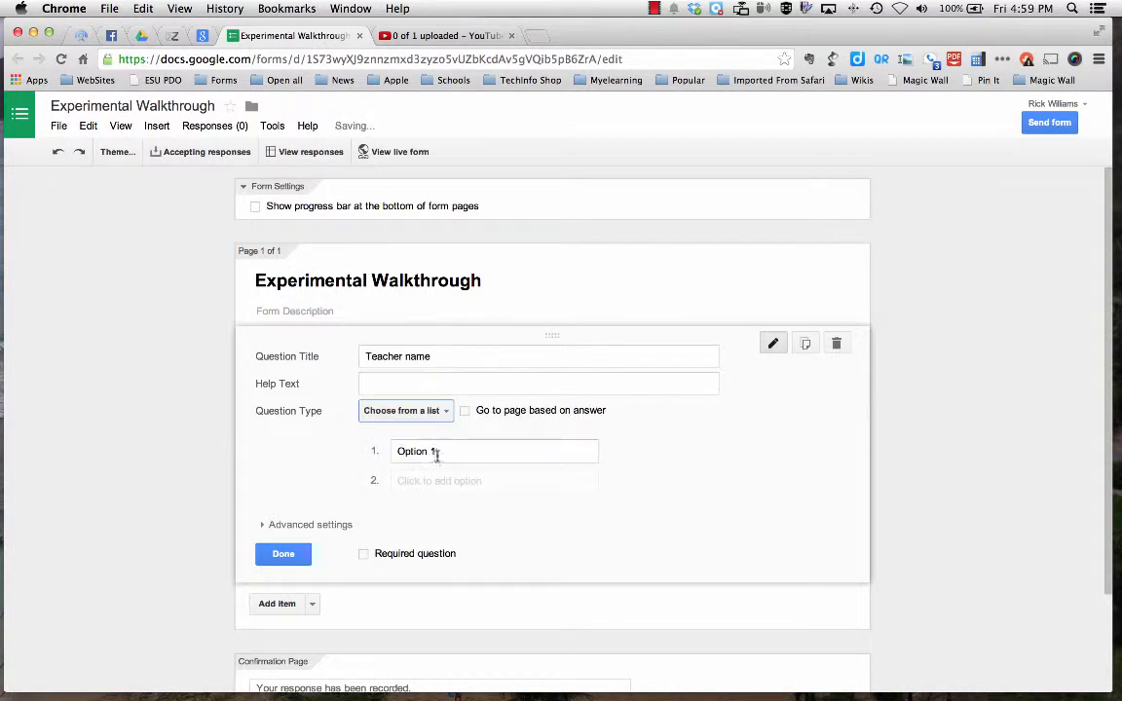
Enter the teacher's e-mail address as the first list option and finish the Teacher name question.
click(441, 453)
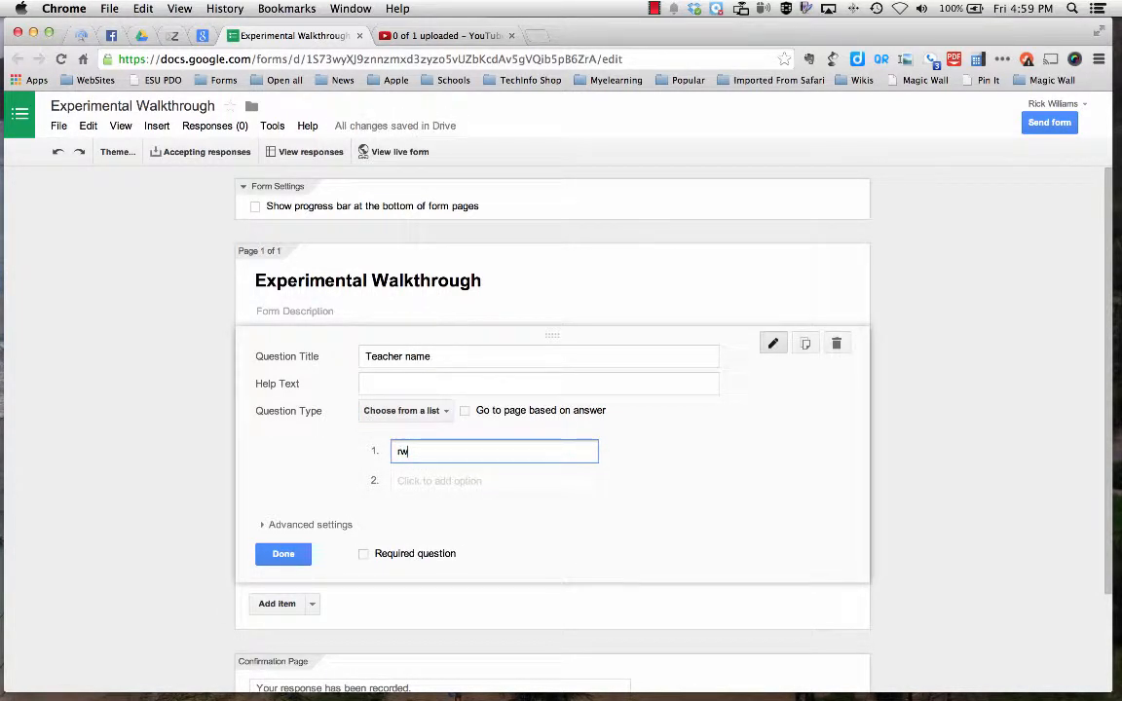
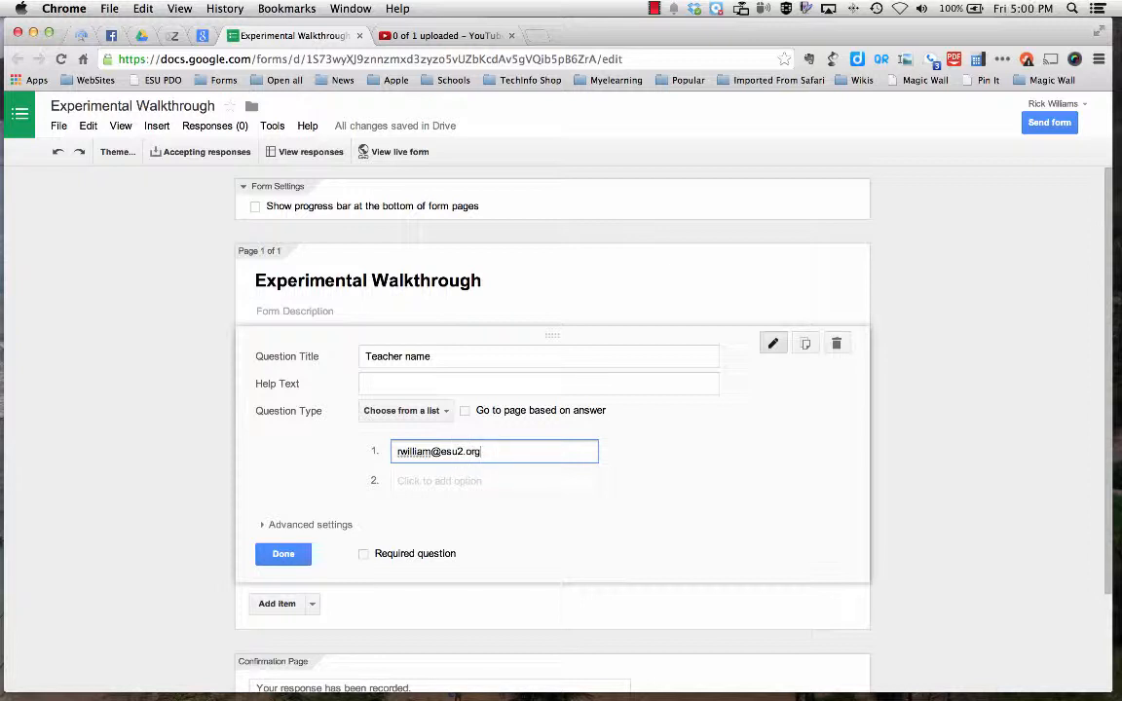
click(298, 555)
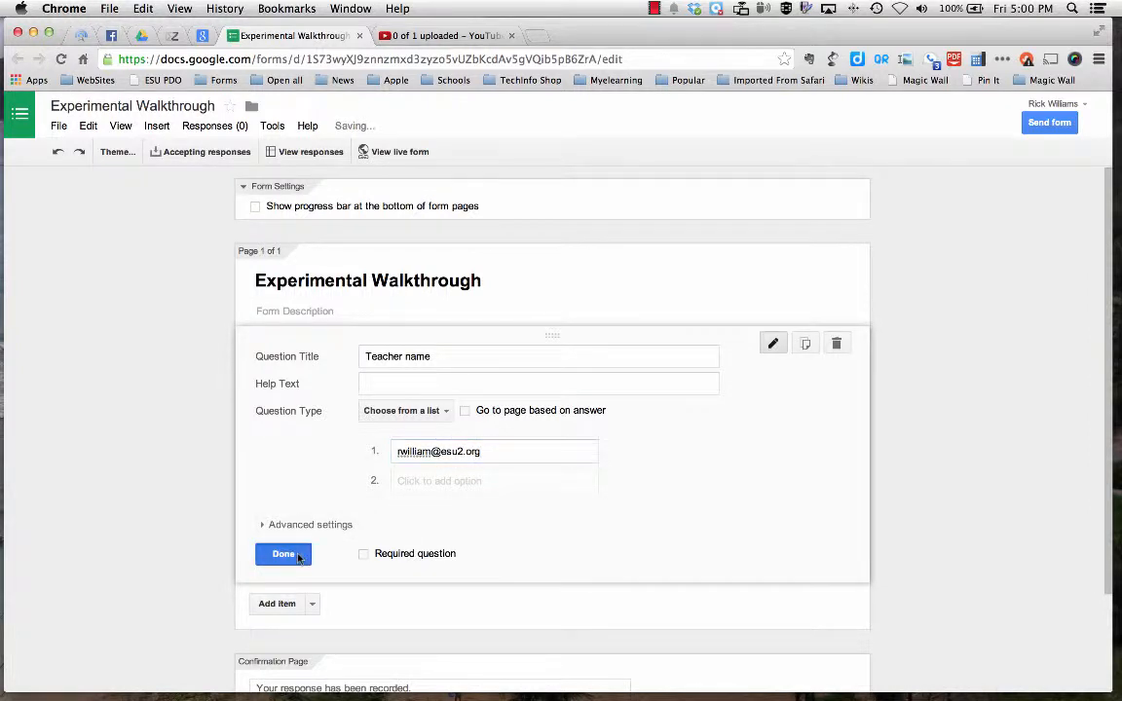
Add a multiple choice question titled "Were students engaged?" with the options Yes and No.
click(311, 412)
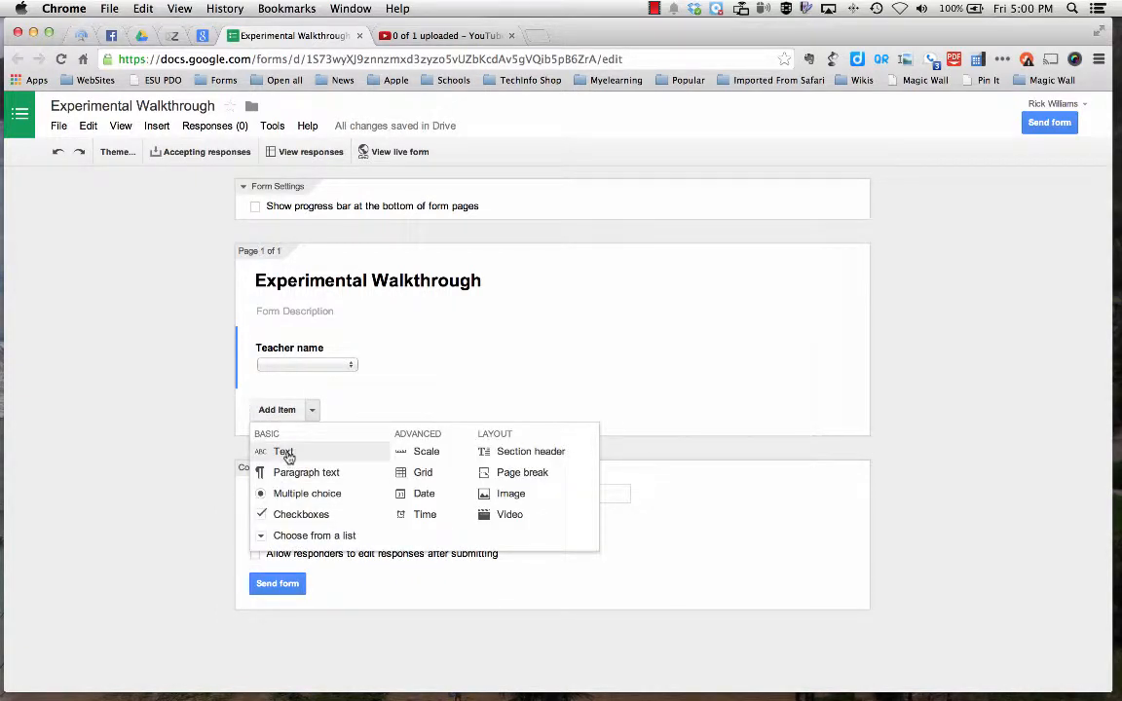
click(297, 492)
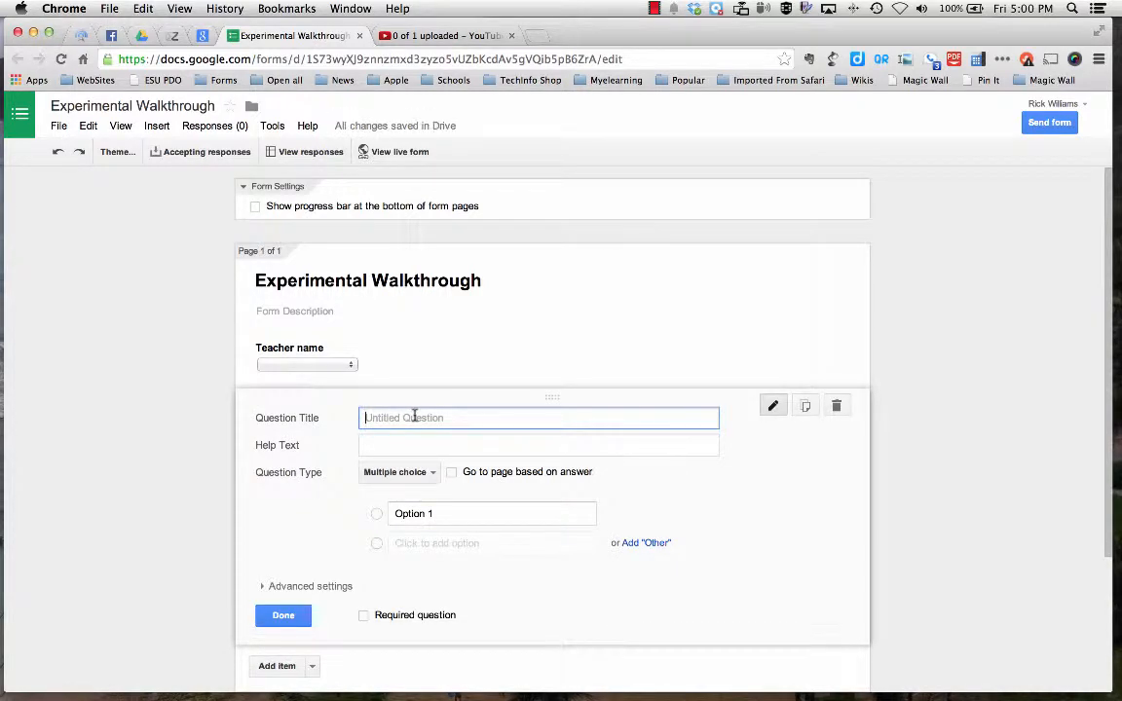
text(We)
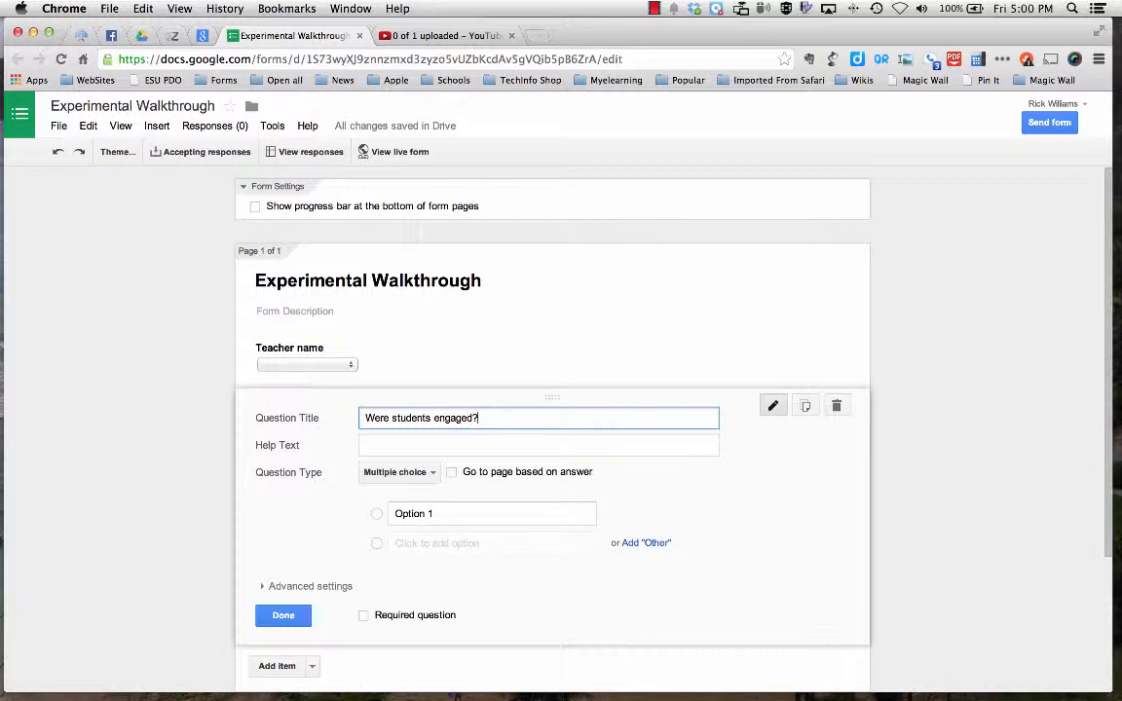
click(451, 511)
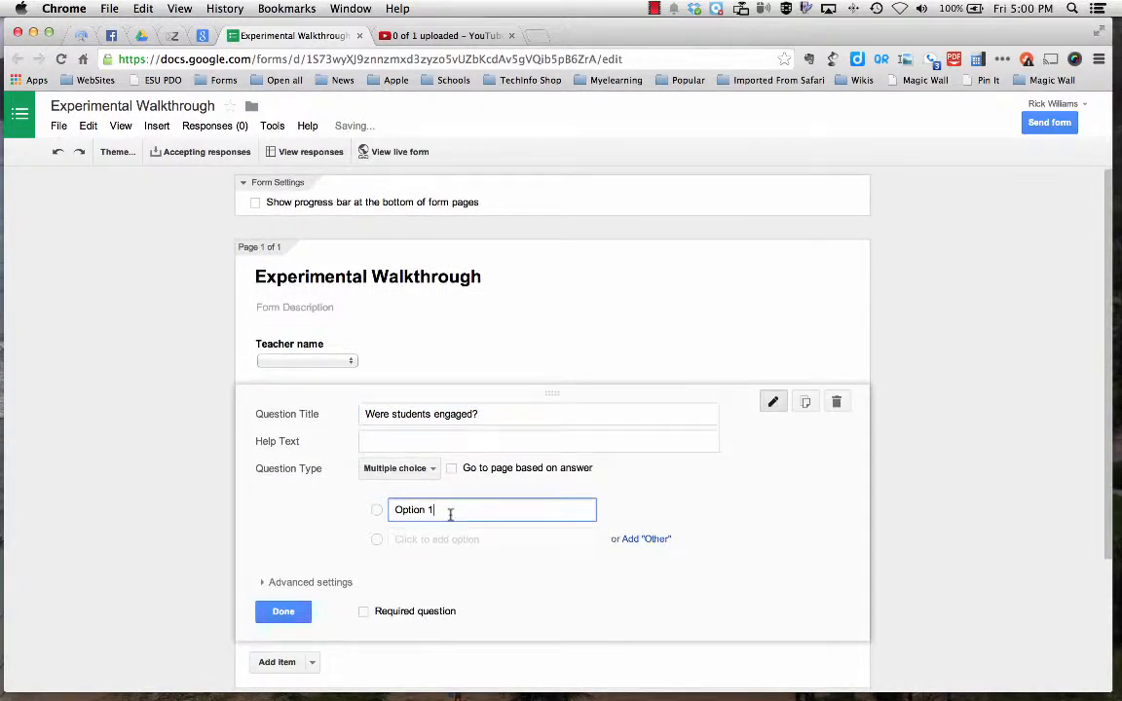
drag(451, 511, 351, 510)
text(Yes)
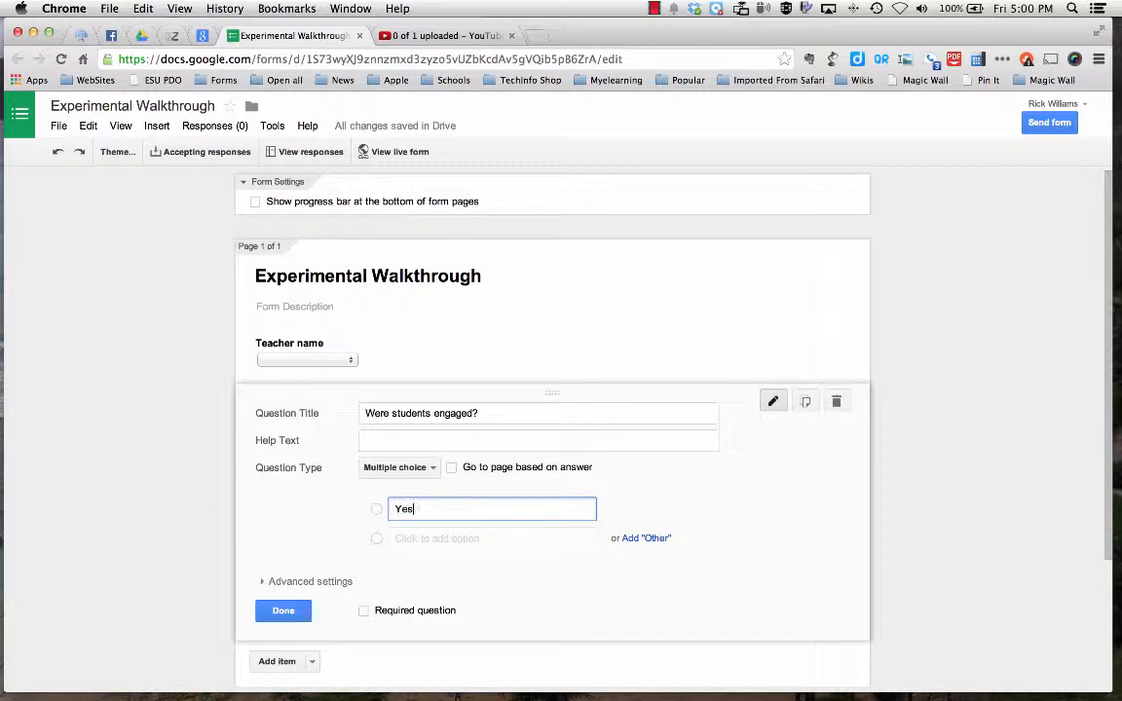
key(Return)
text(No)
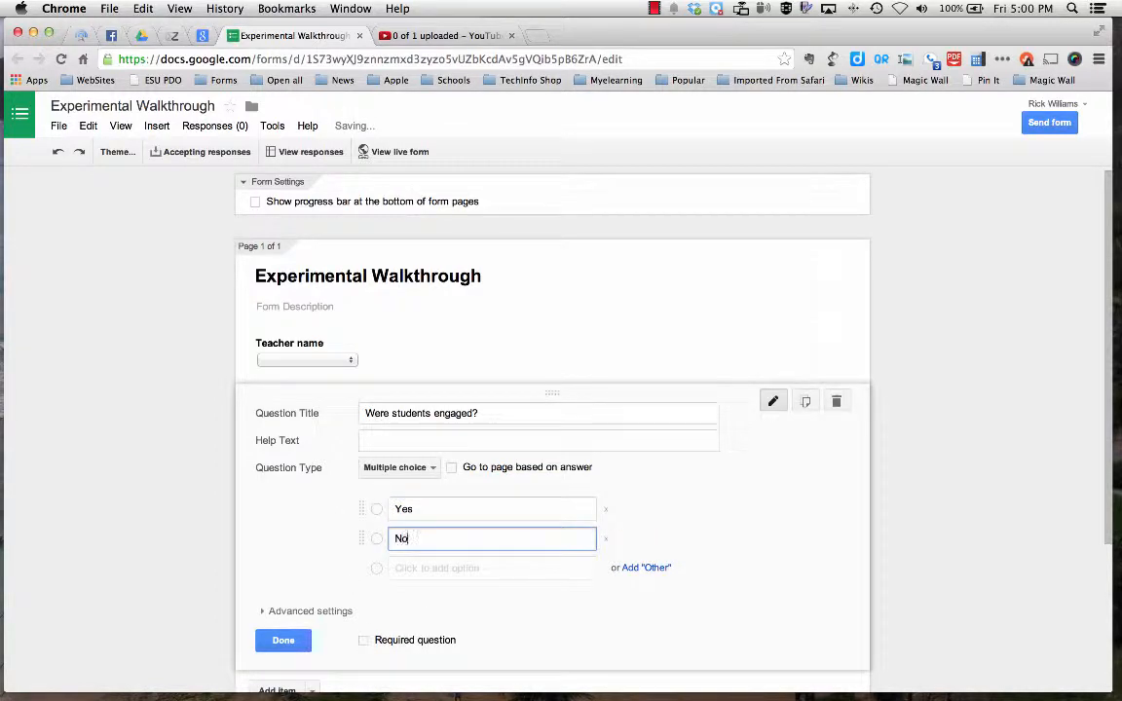
click(291, 642)
Add a paragraph text question titled "Comments" below the student engagement question.
click(311, 491)
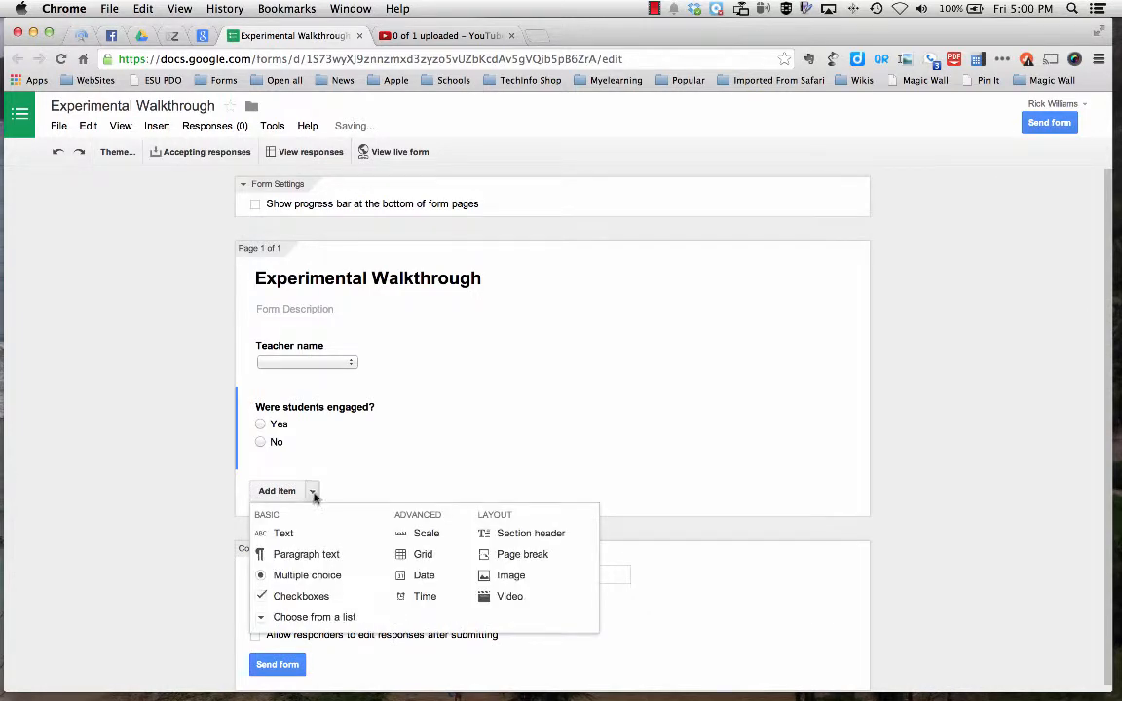
click(317, 559)
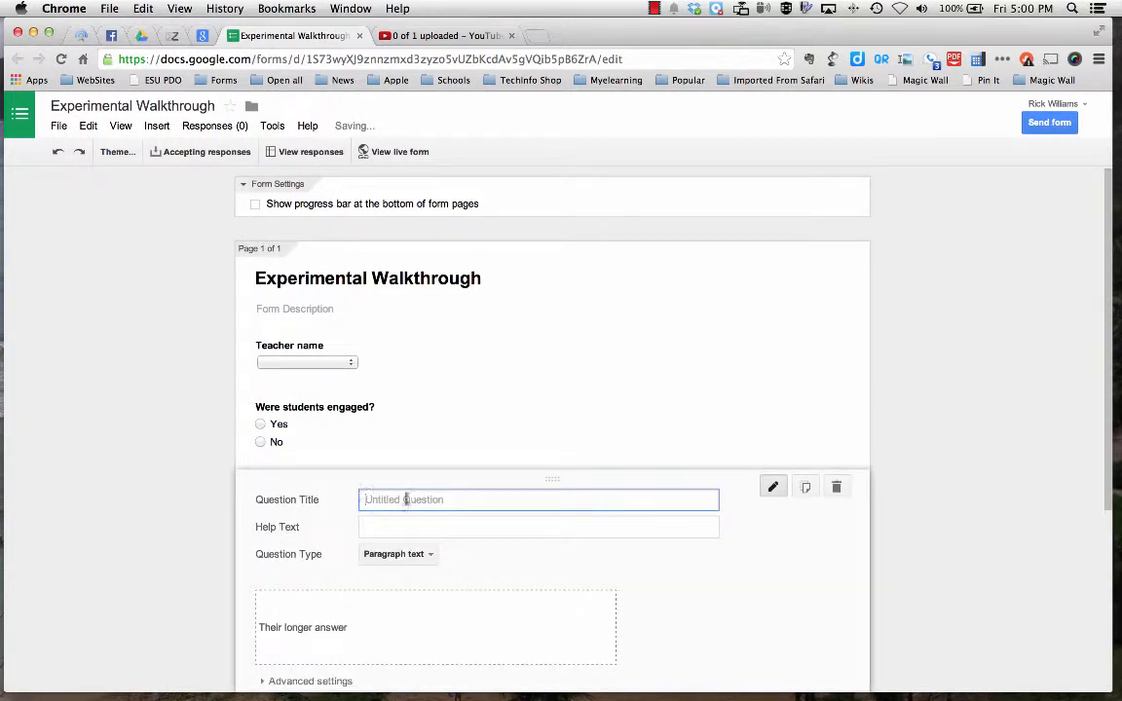
text(Comments)
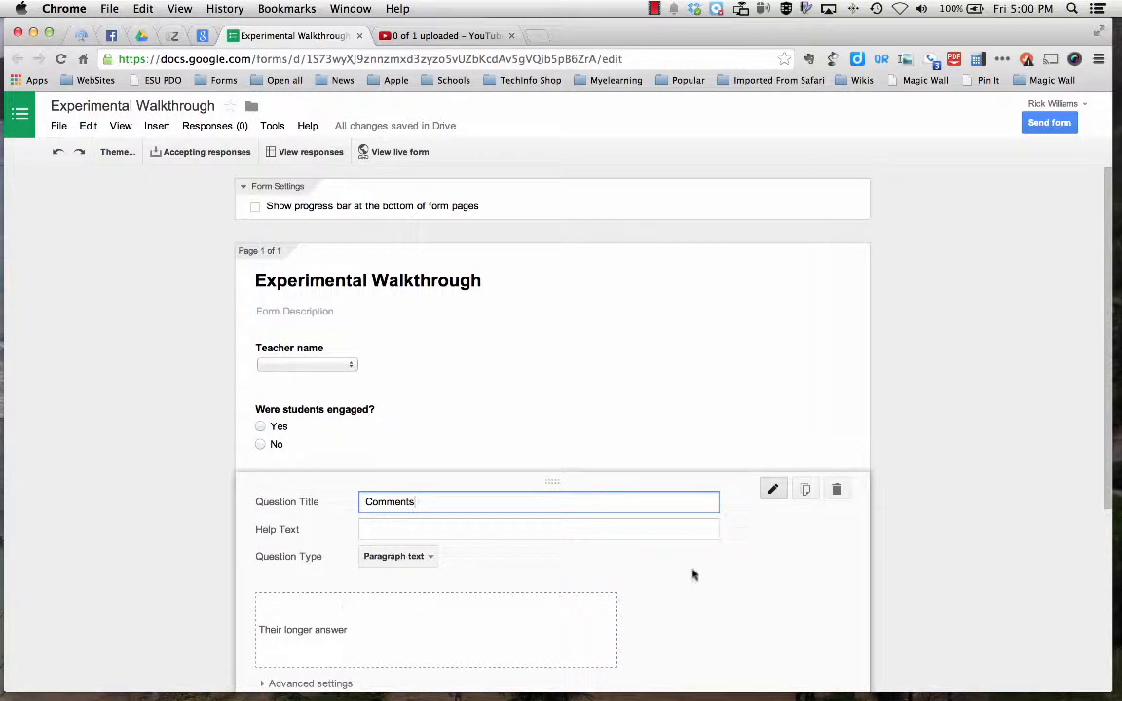
scroll(692, 574, down, 5)
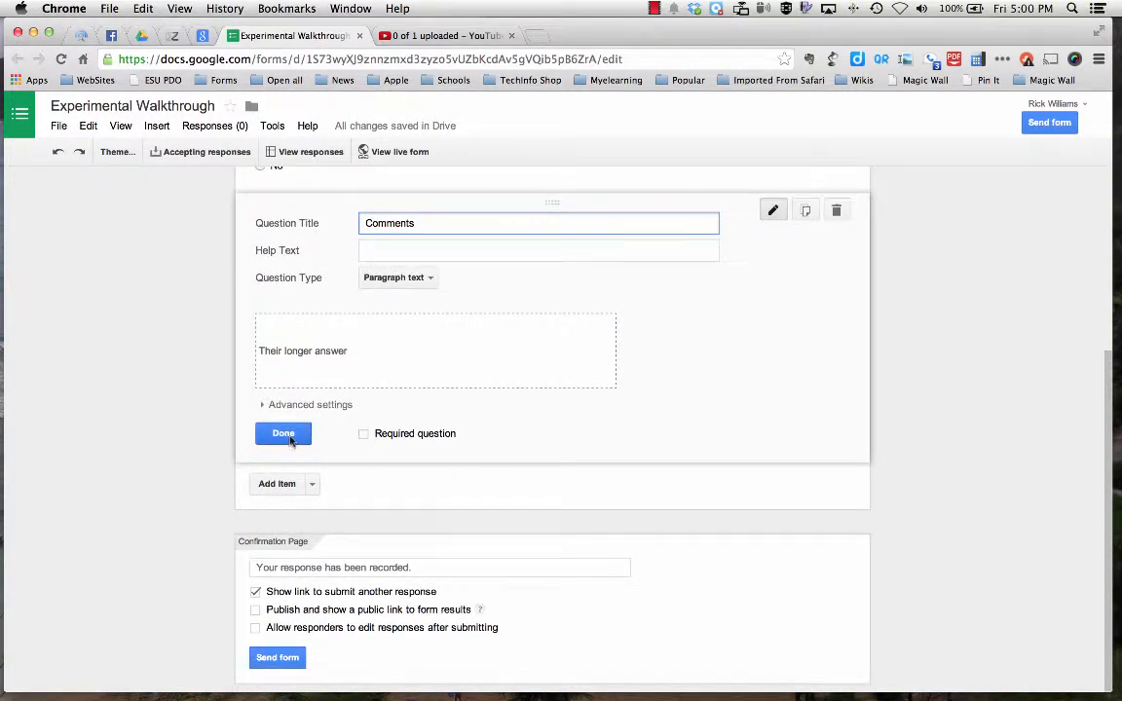
click(295, 432)
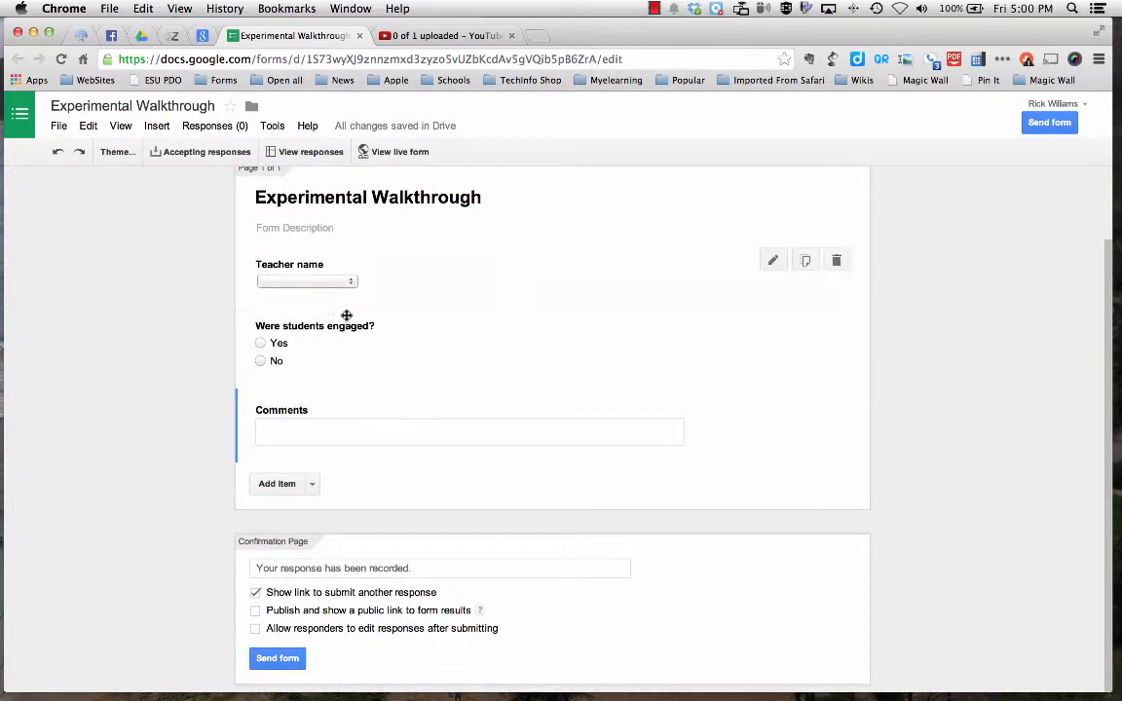
View the live form, and close it together with the form editor.
click(397, 153)
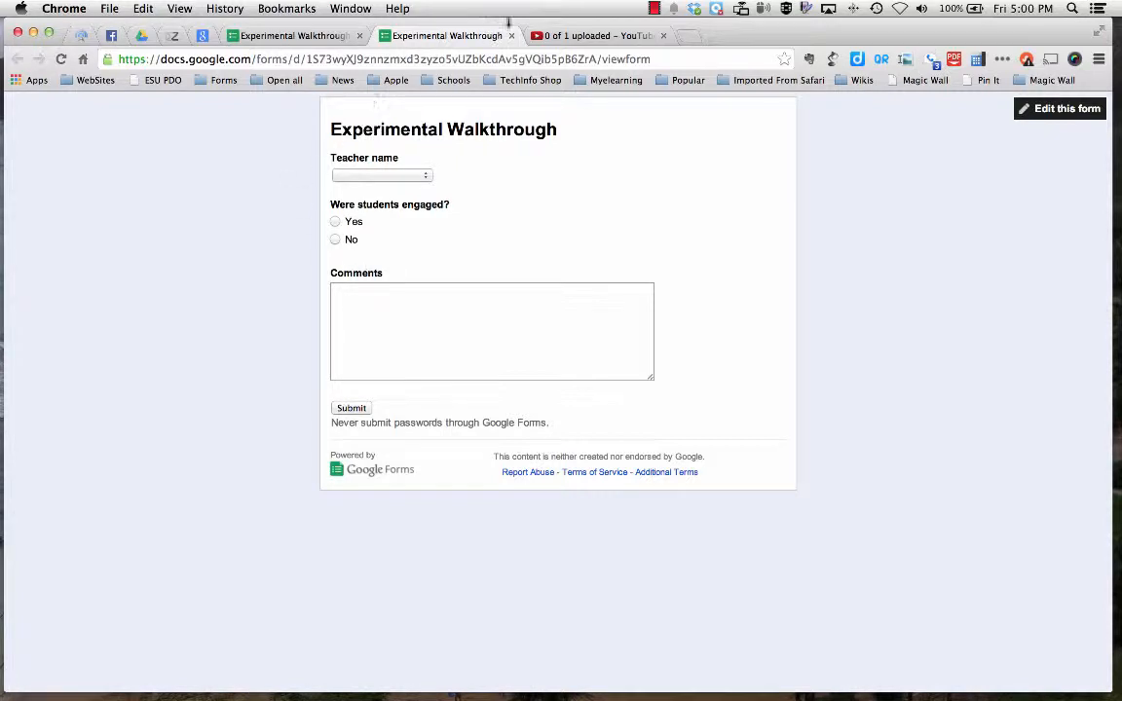
click(510, 35)
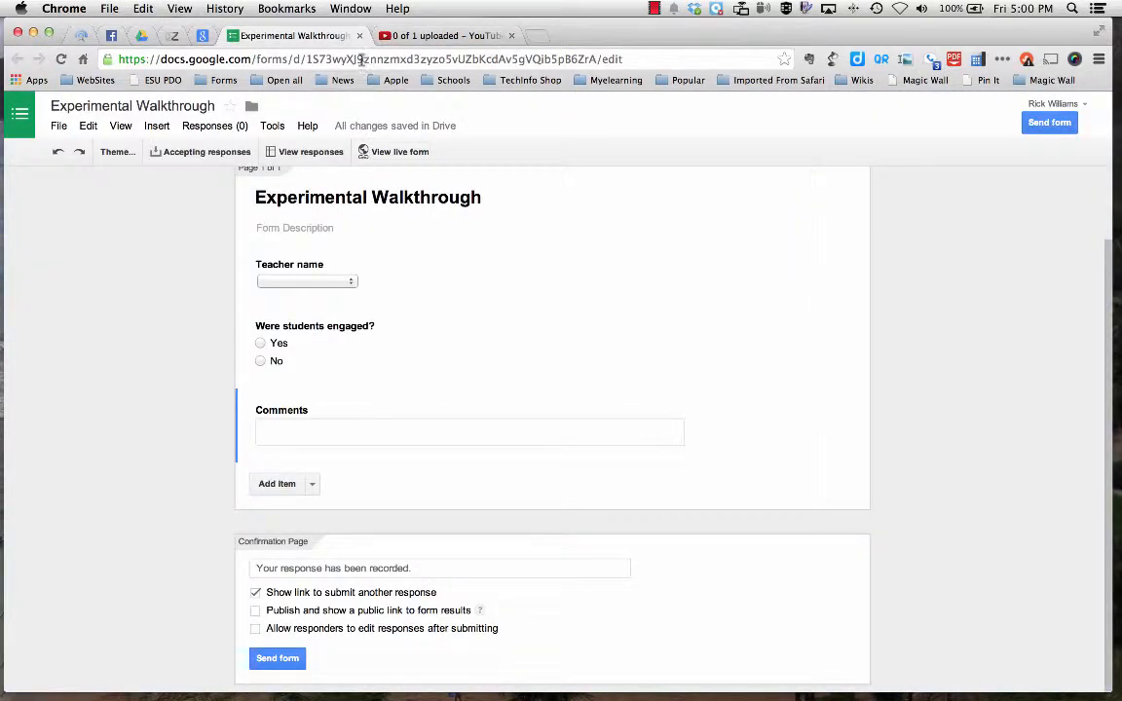
click(360, 36)
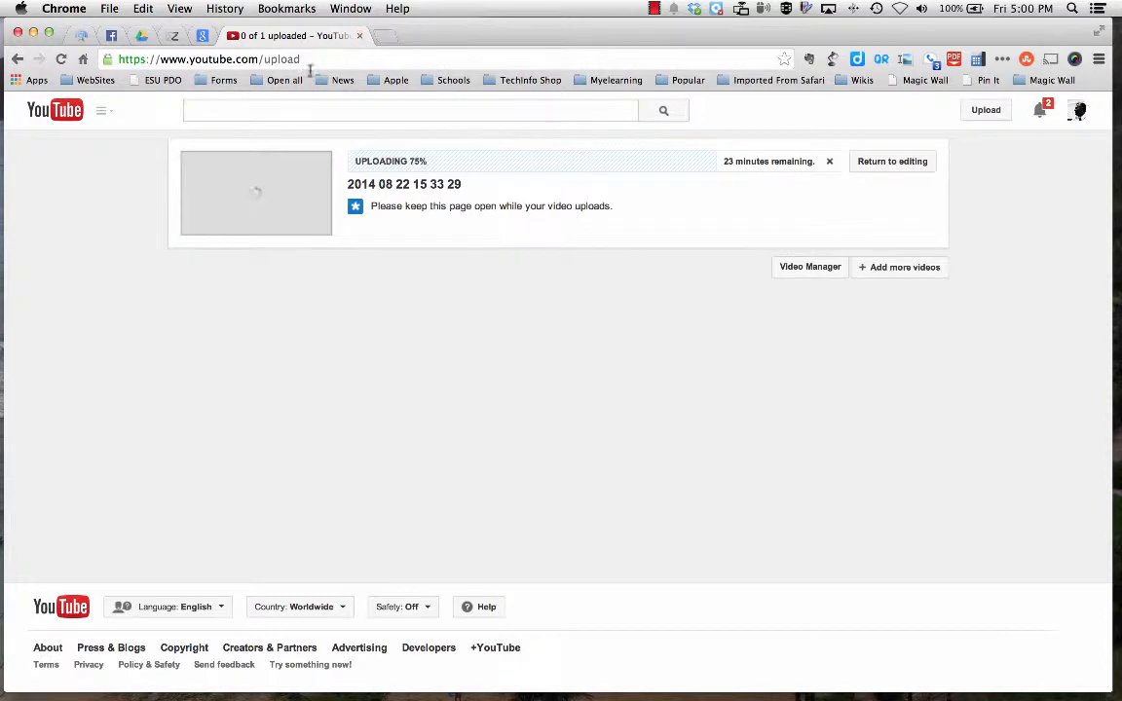
Open the "Experimental Walkthrough (Responses)" spreadsheet from My Drive.
click(142, 35)
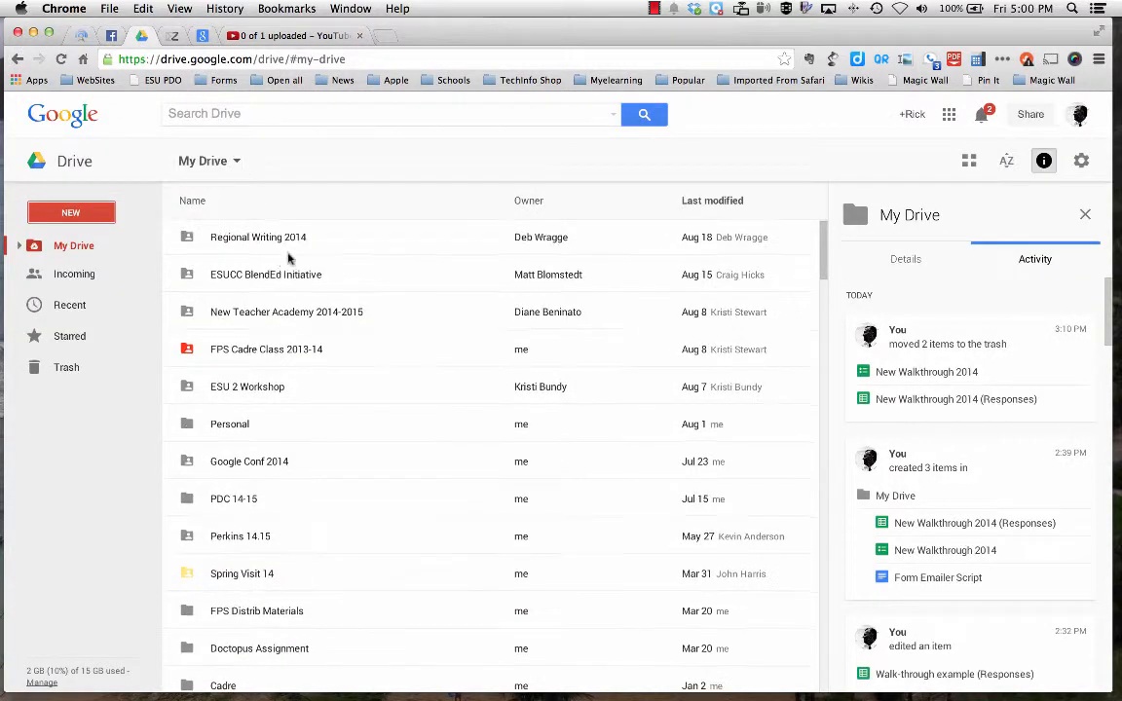
scroll(375, 411, down, 5)
scroll(371, 409, down, 4)
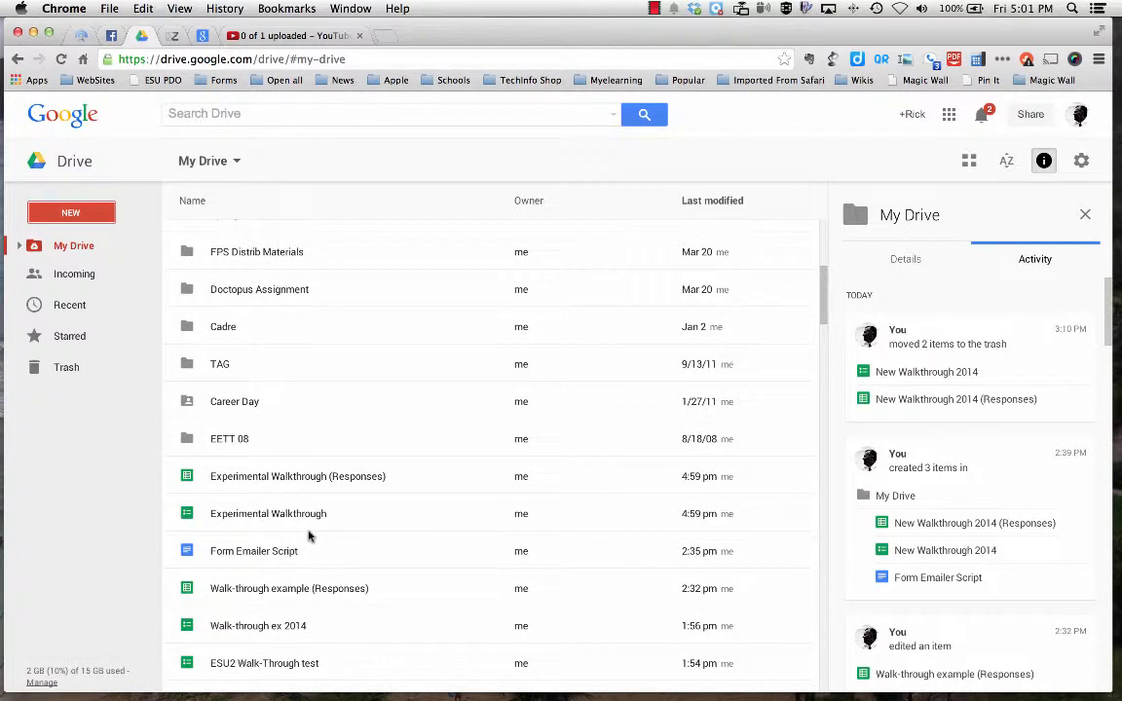
click(297, 478)
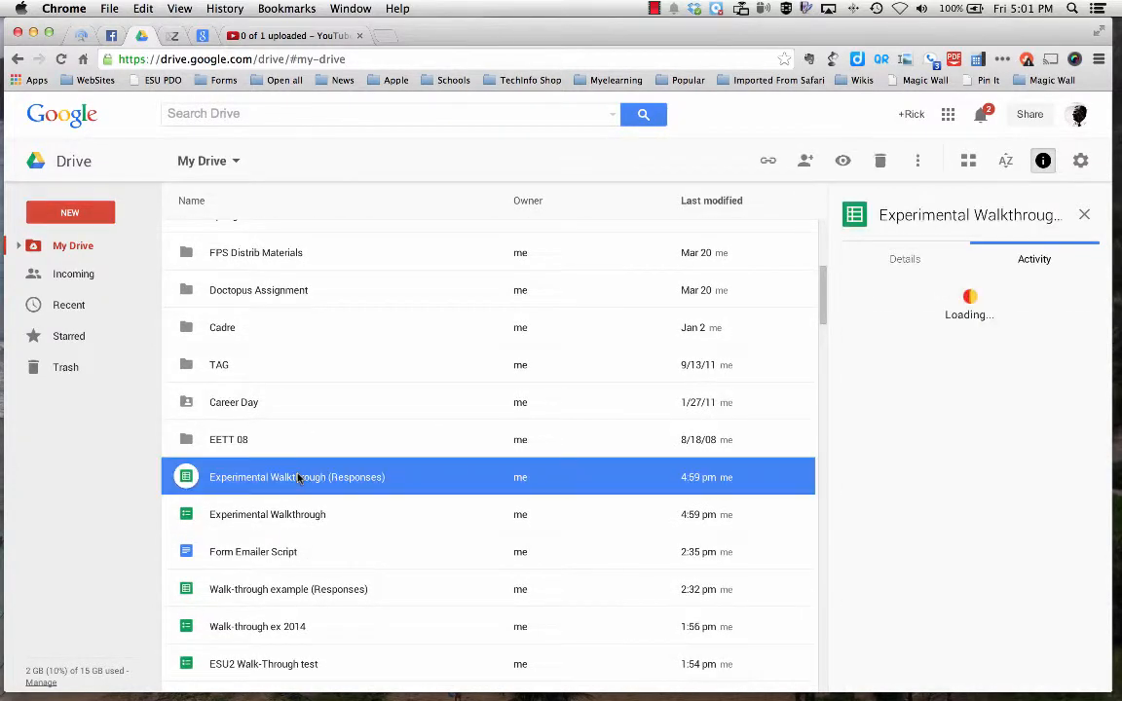
double_click(297, 477)
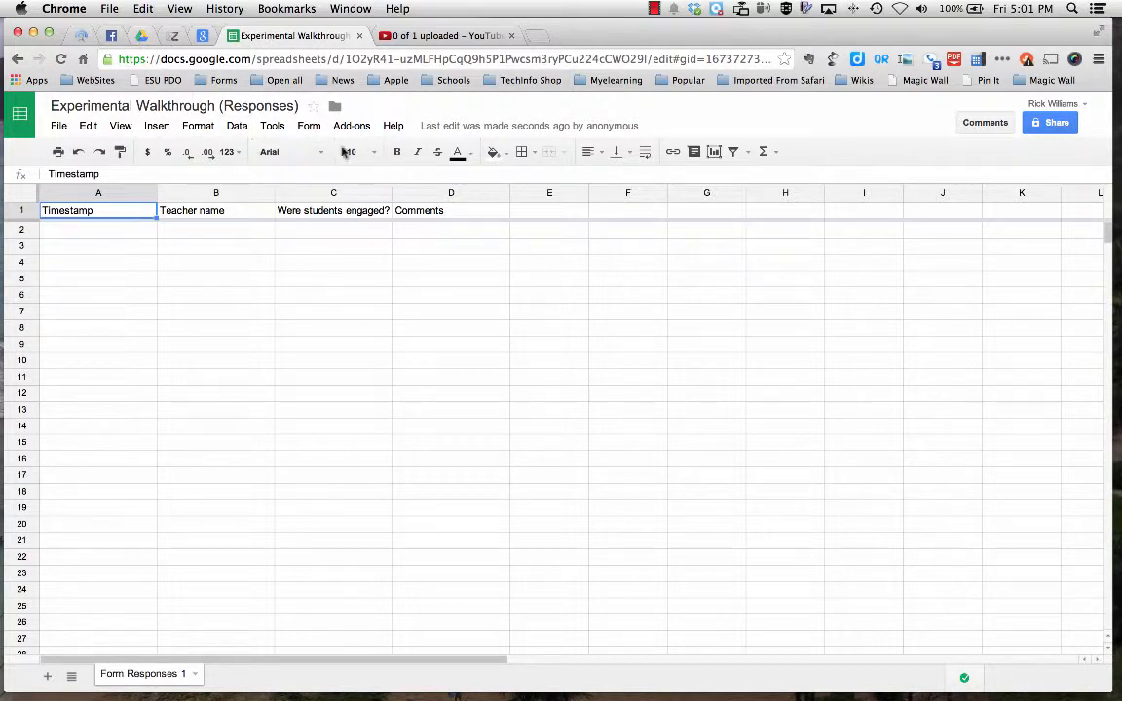
Submit a response through the spreadsheet's live form with the teacher's e-mail address, Yes for student engagement, and a short comment.
click(310, 128)
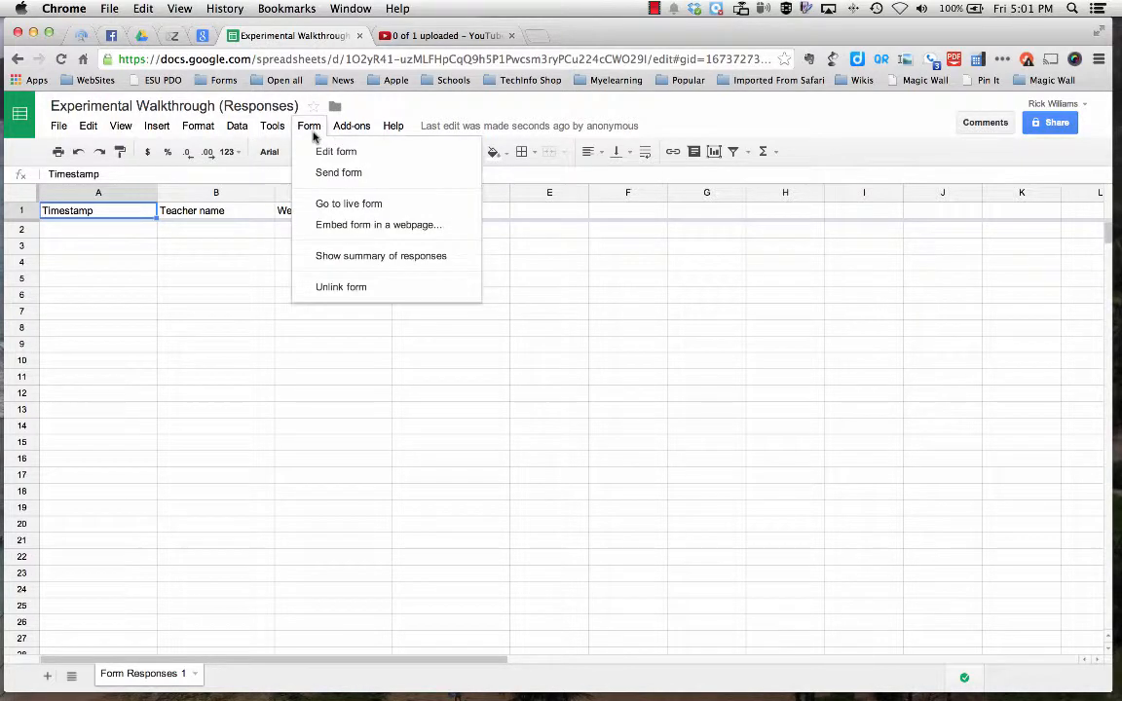
click(360, 205)
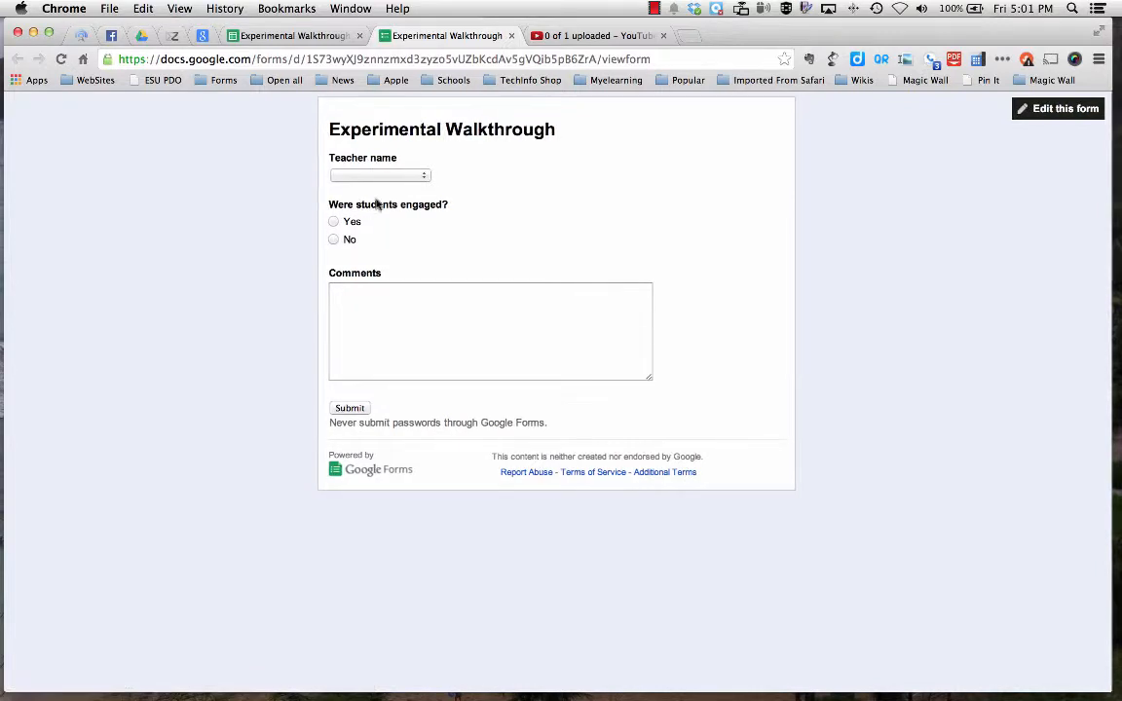
click(422, 176)
click(420, 189)
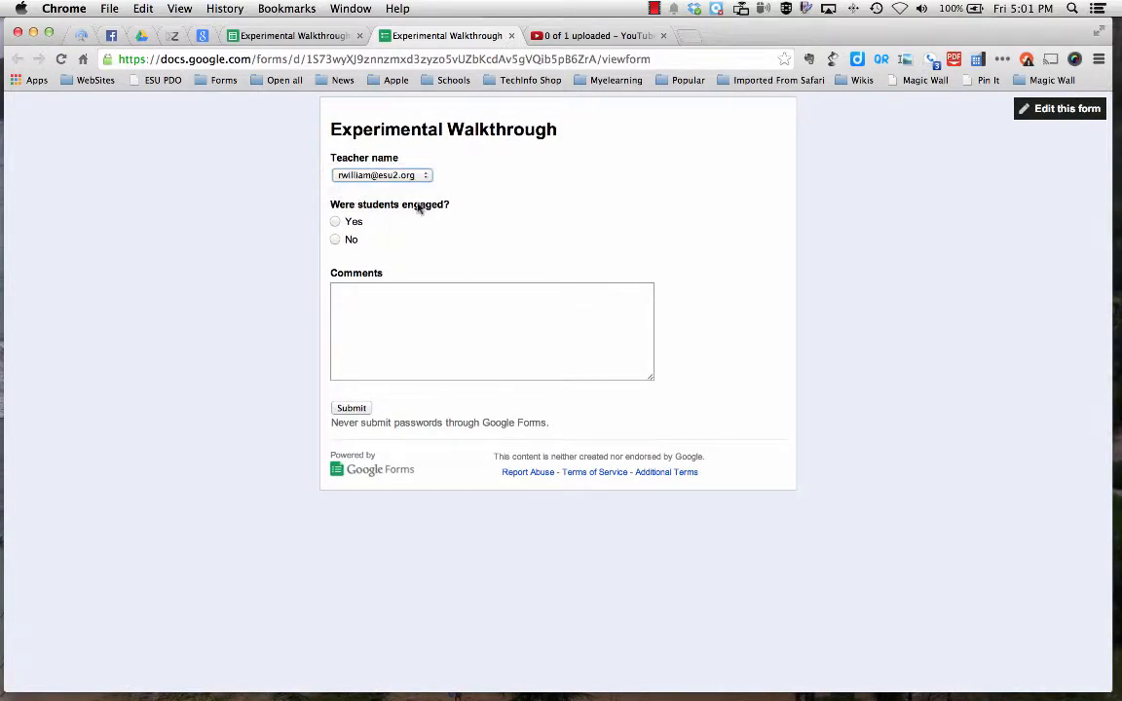
click(336, 223)
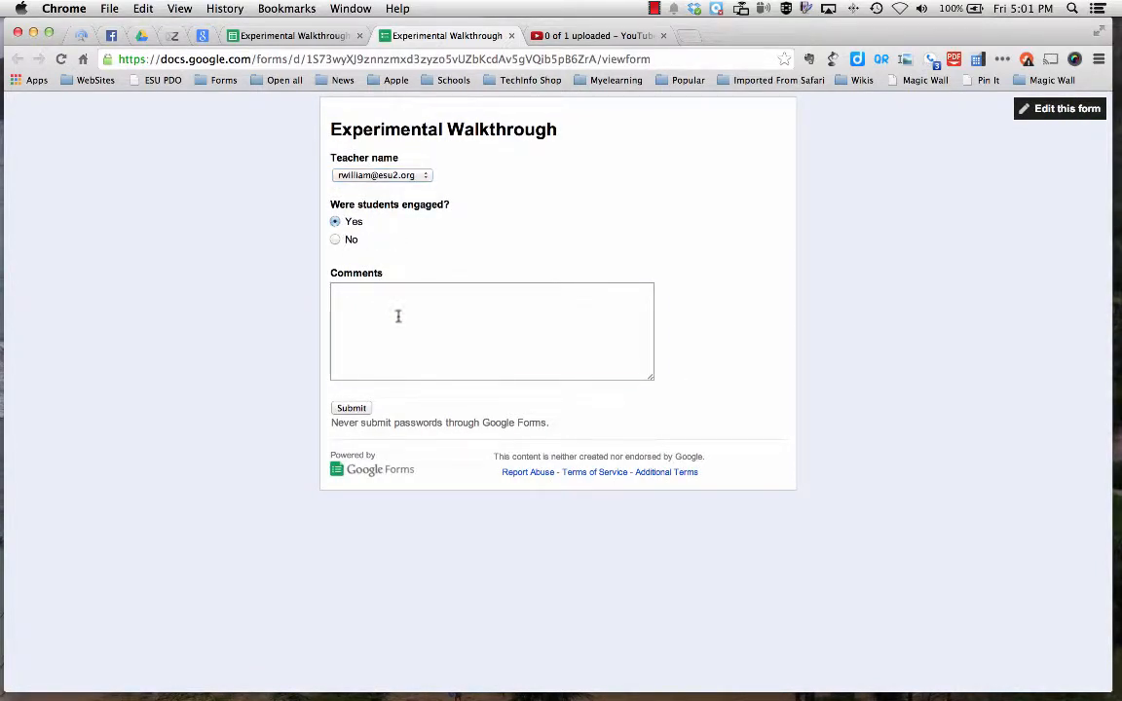
click(399, 316)
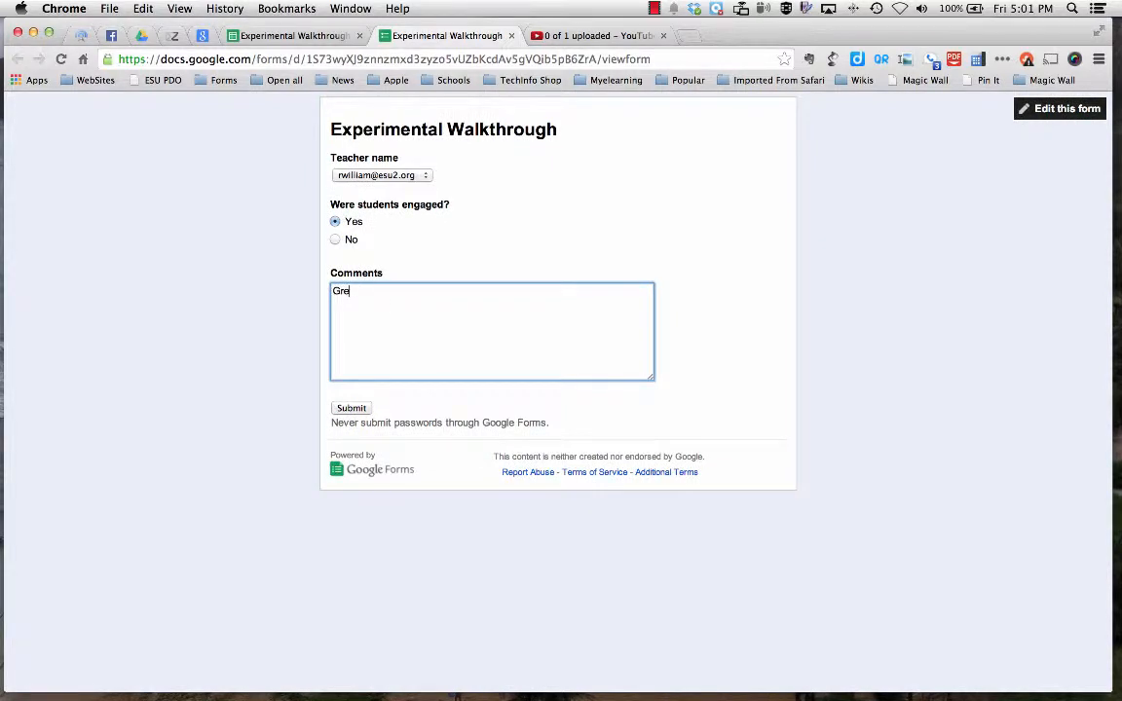
click(355, 410)
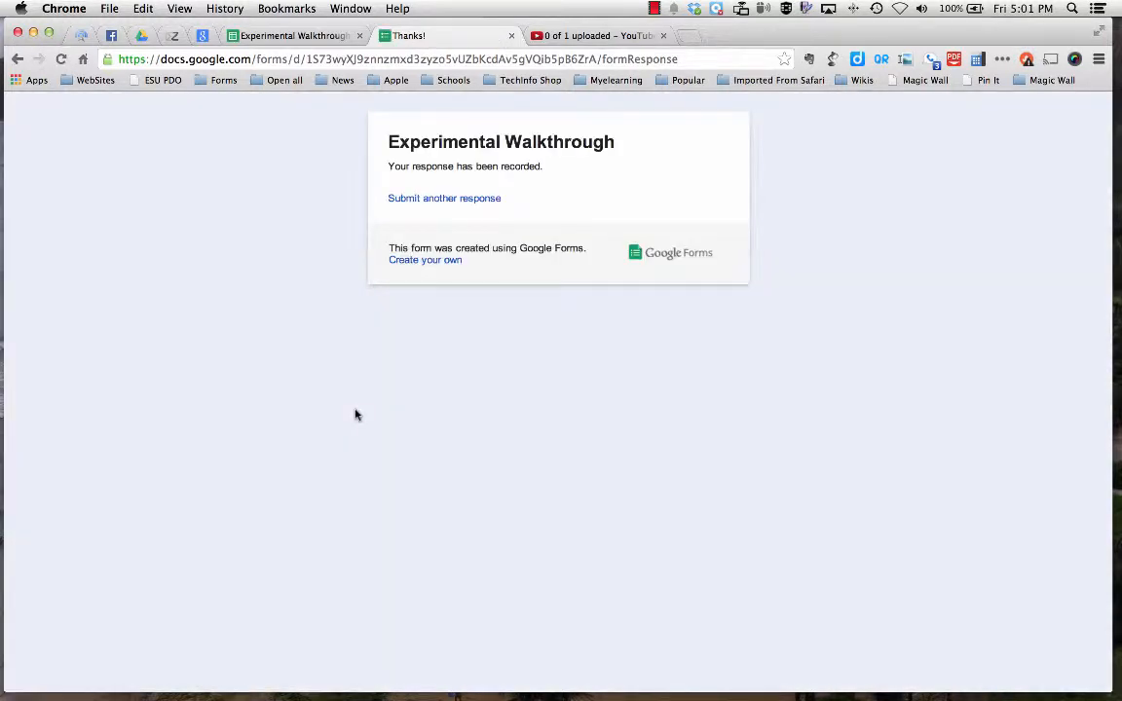
Close the response confirmation, and copy the entire text of the "Form Emailer Script" document from My Drive.
click(512, 35)
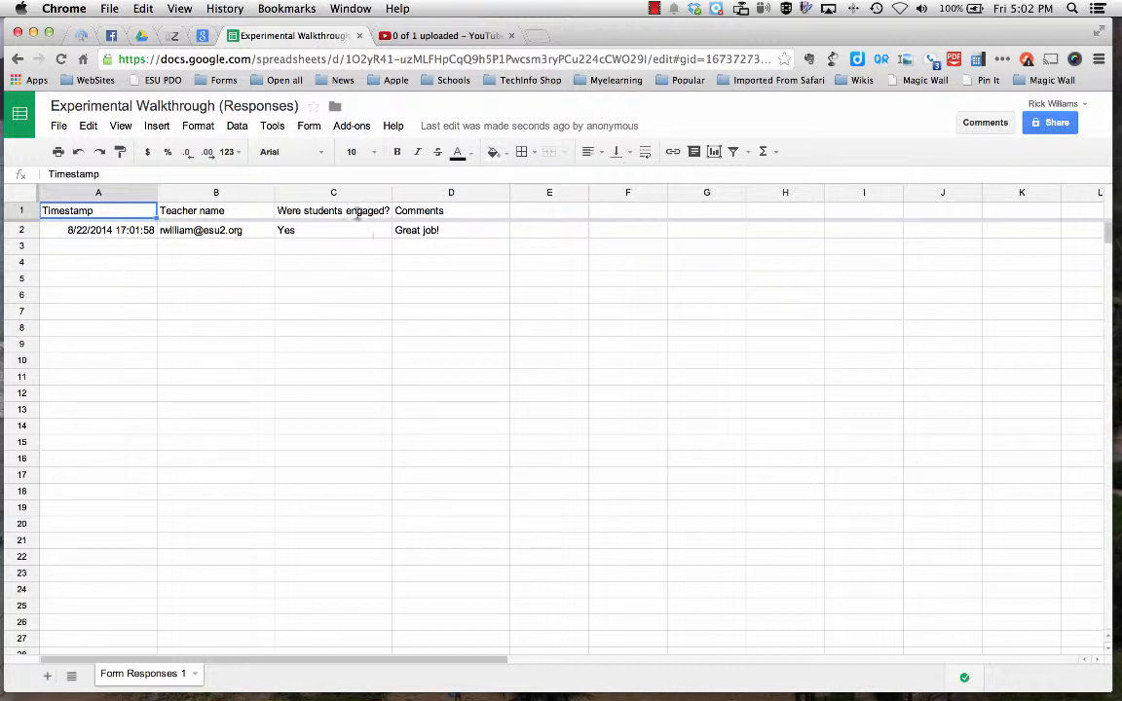
click(141, 37)
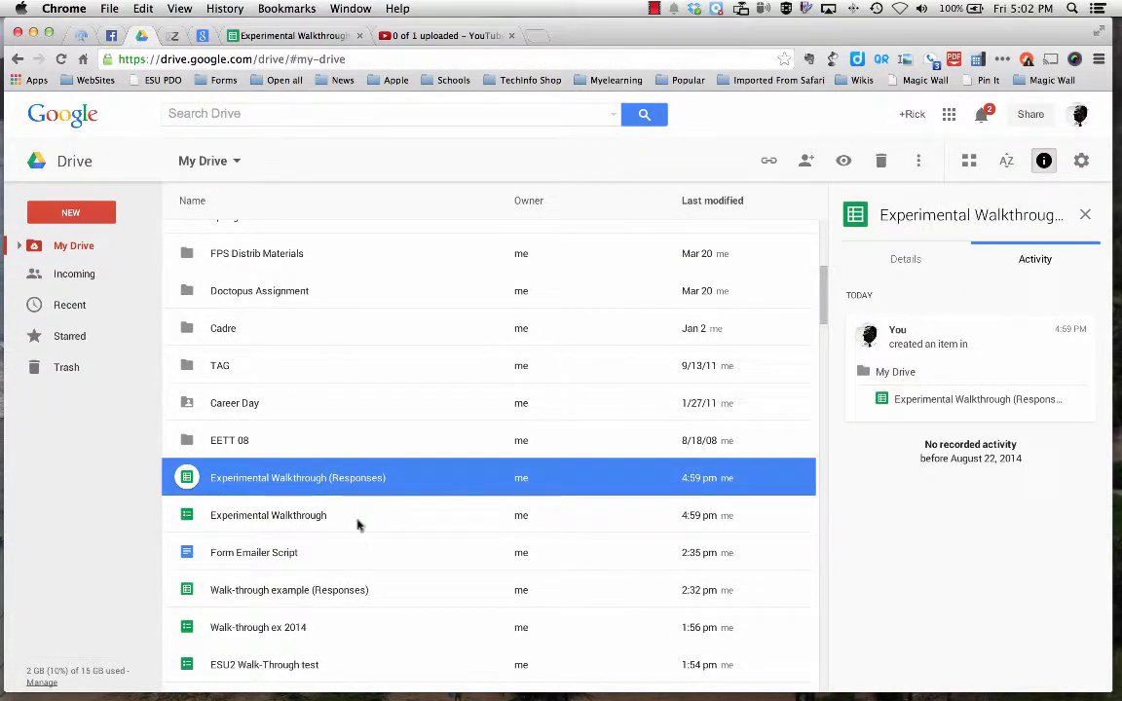
click(260, 554)
double_click(258, 554)
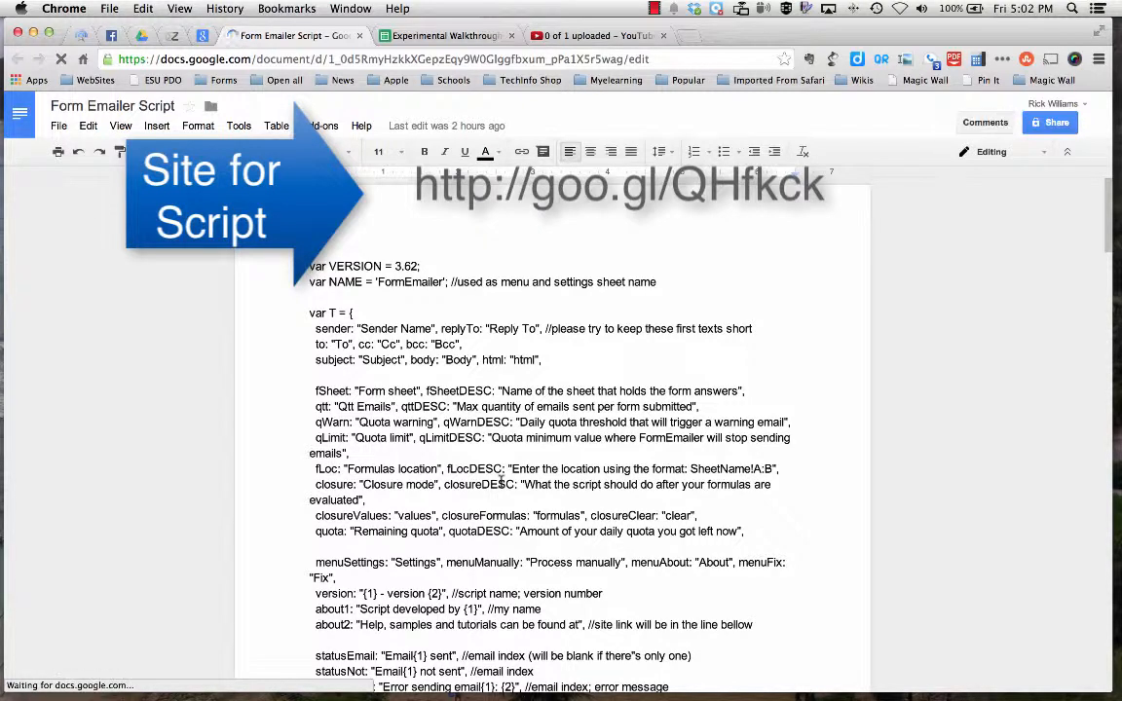
key(super+a)
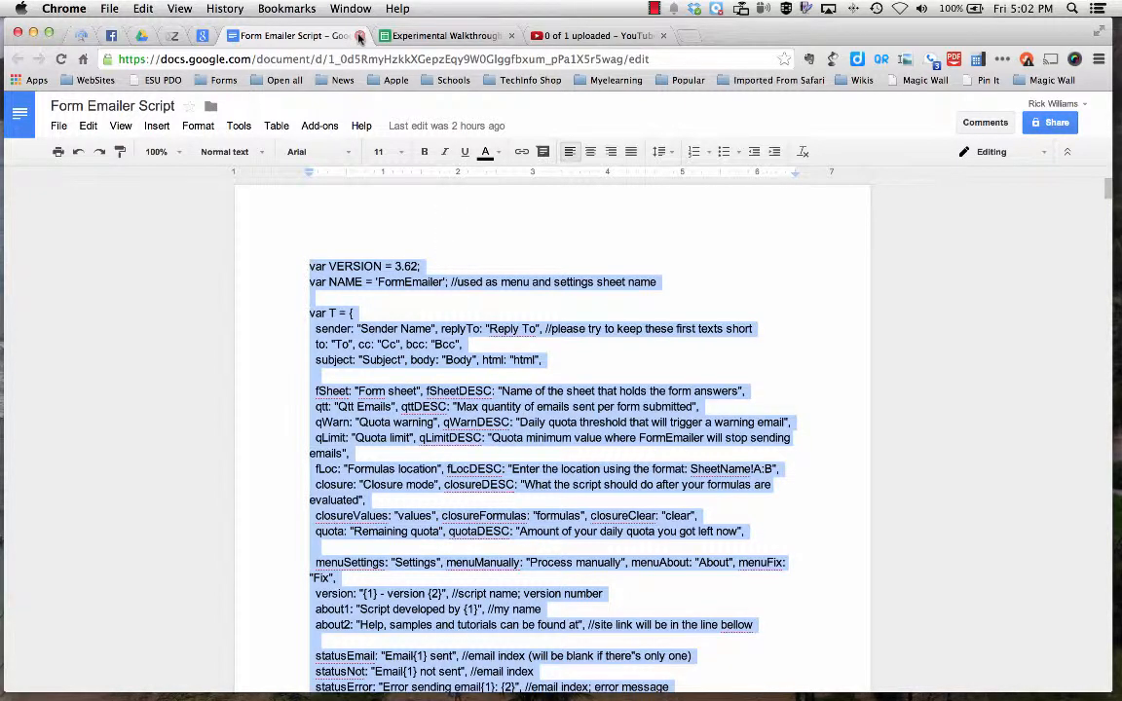
click(359, 36)
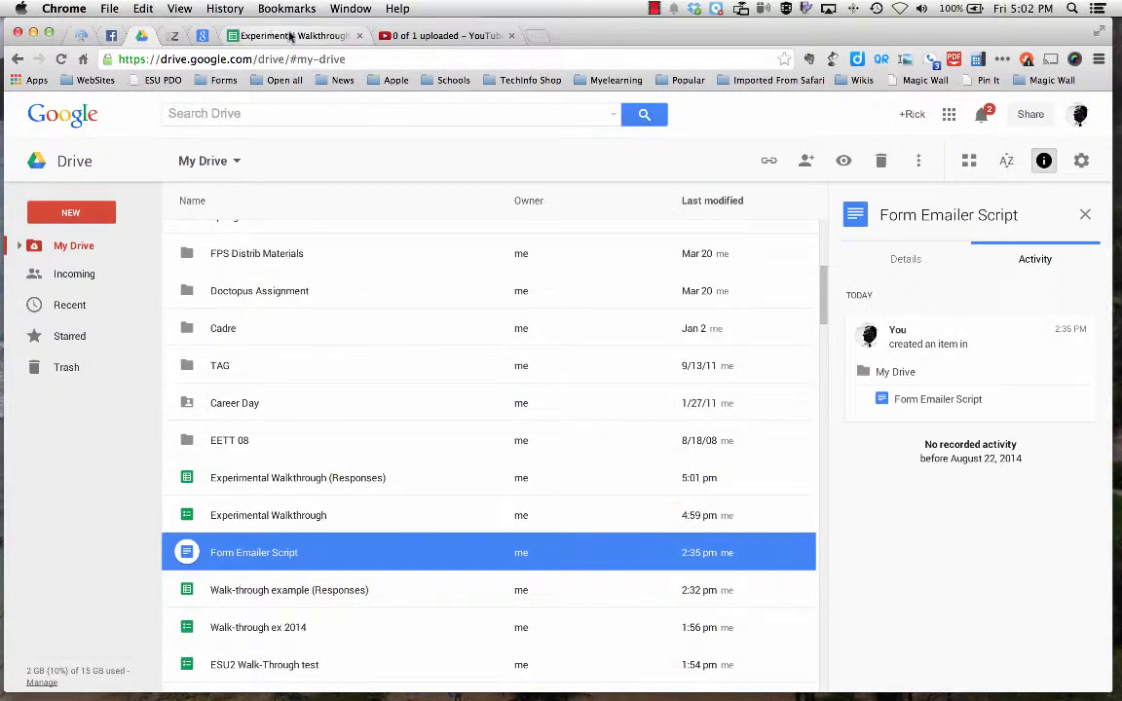
Open the script editor from the "Experimental Walkthrough (Responses)" spreadsheet and create a script project for Spreadsheet.
click(273, 36)
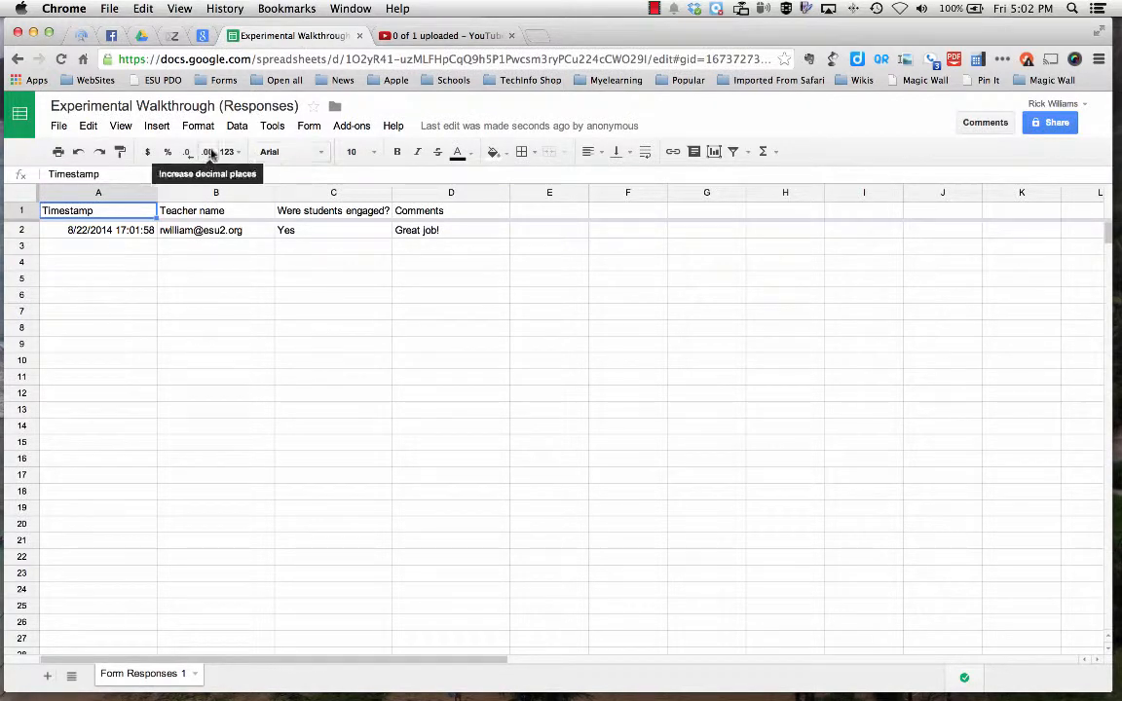
click(273, 127)
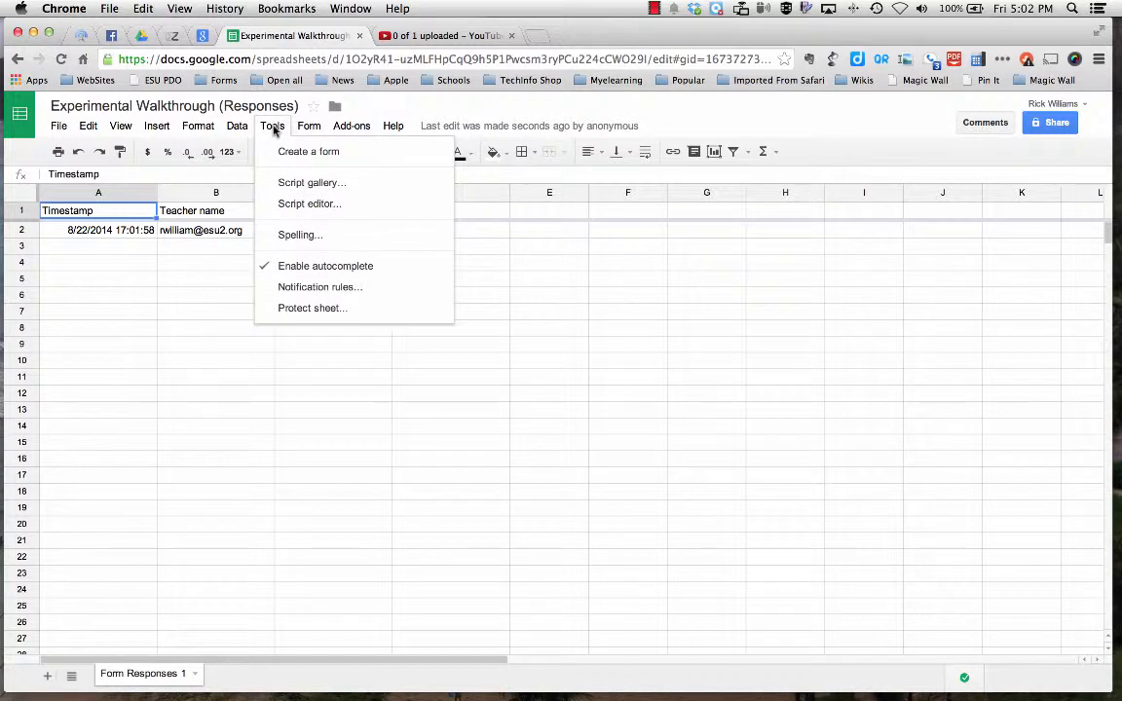
click(310, 205)
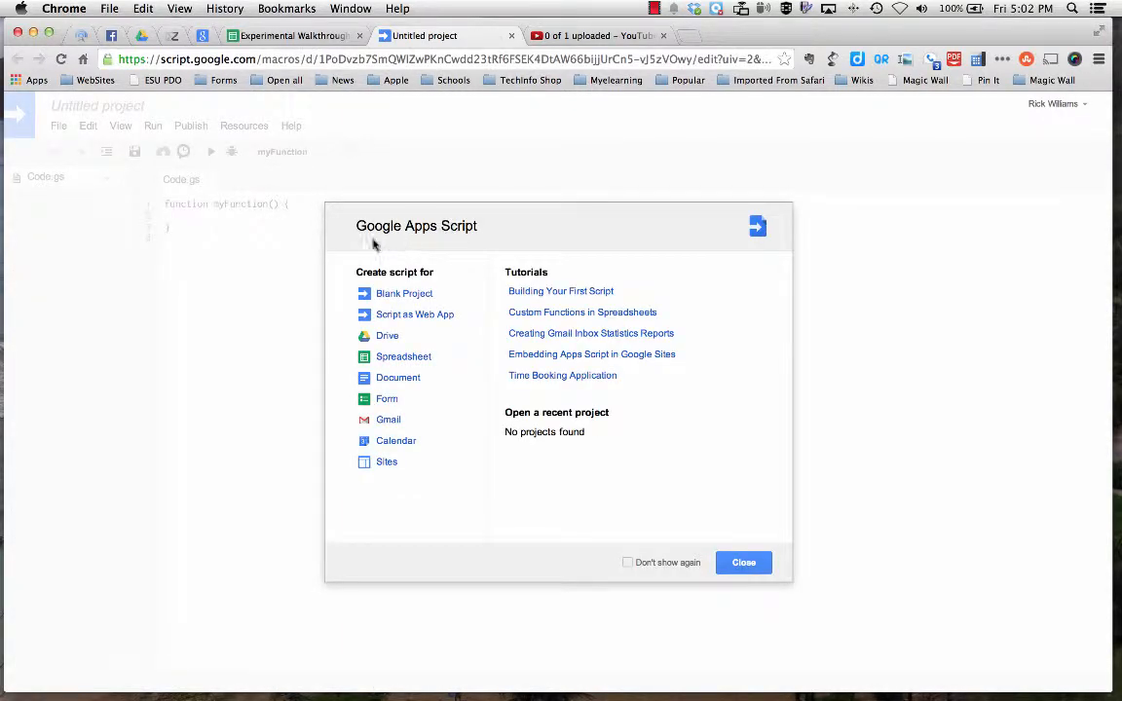
click(394, 359)
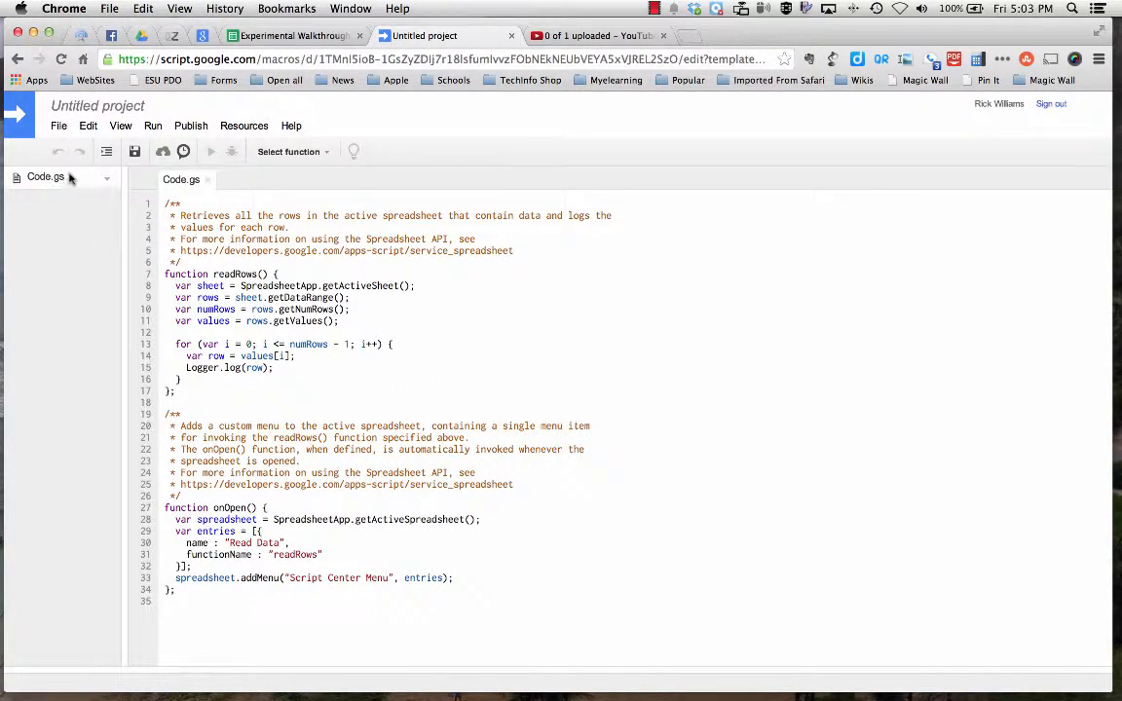
Add a new script file named "Mailer" to the project.
click(57, 125)
mouse_move(78, 154)
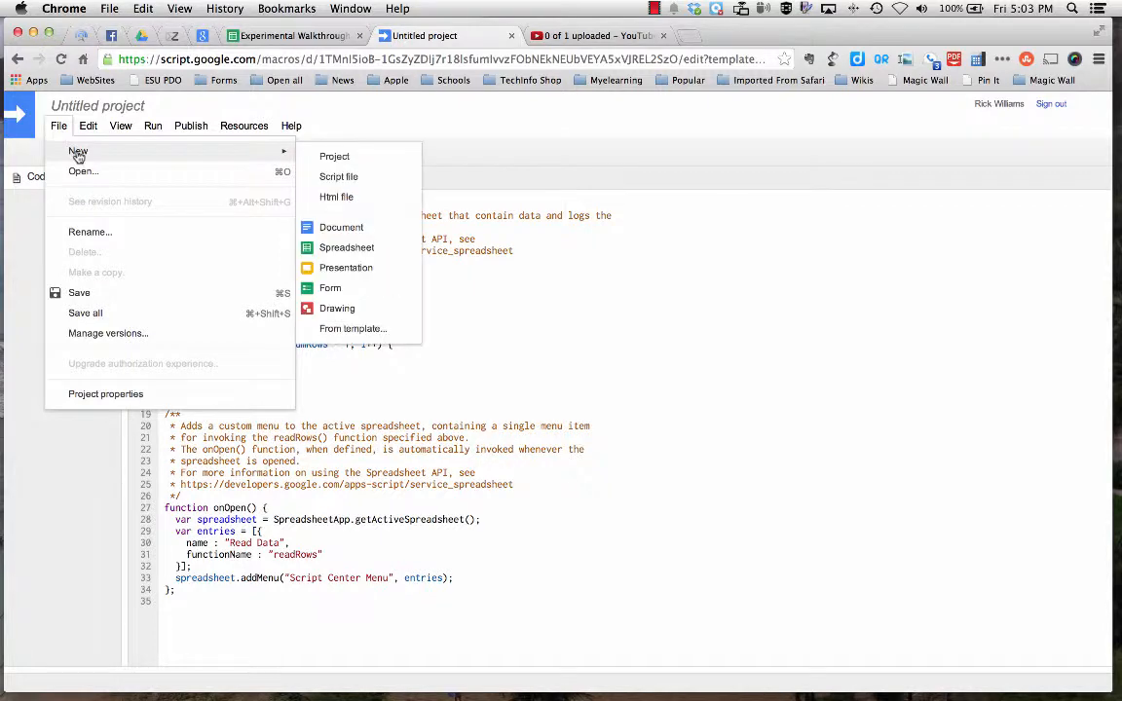
click(348, 179)
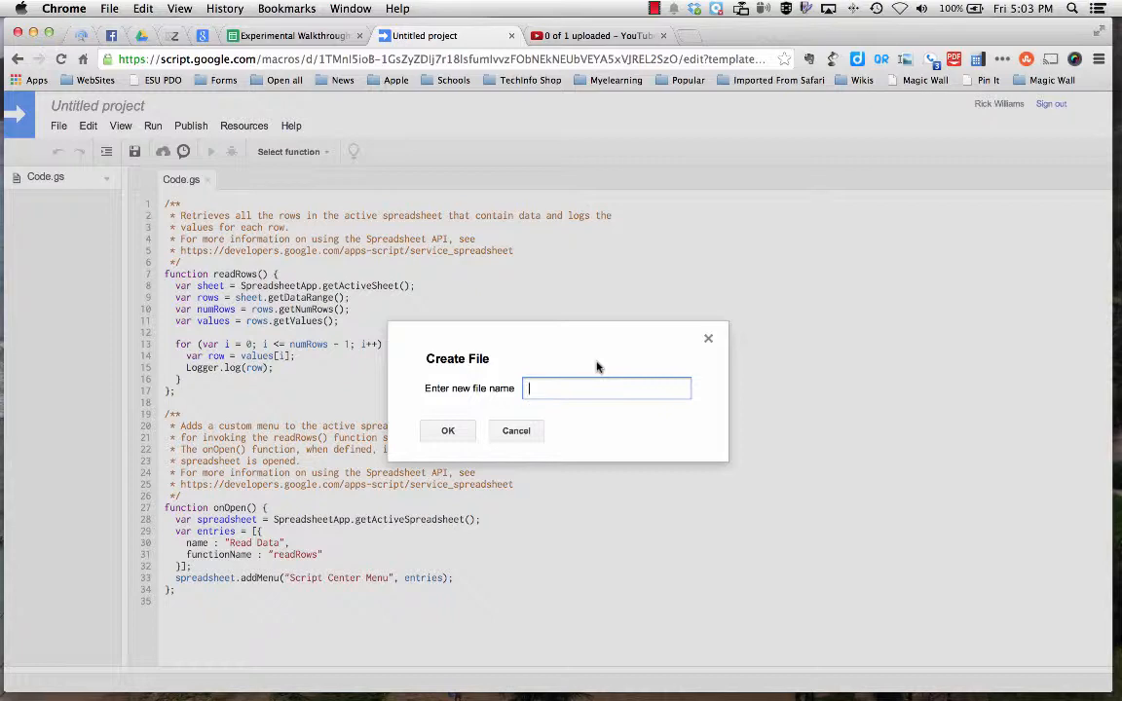
text(Mailer)
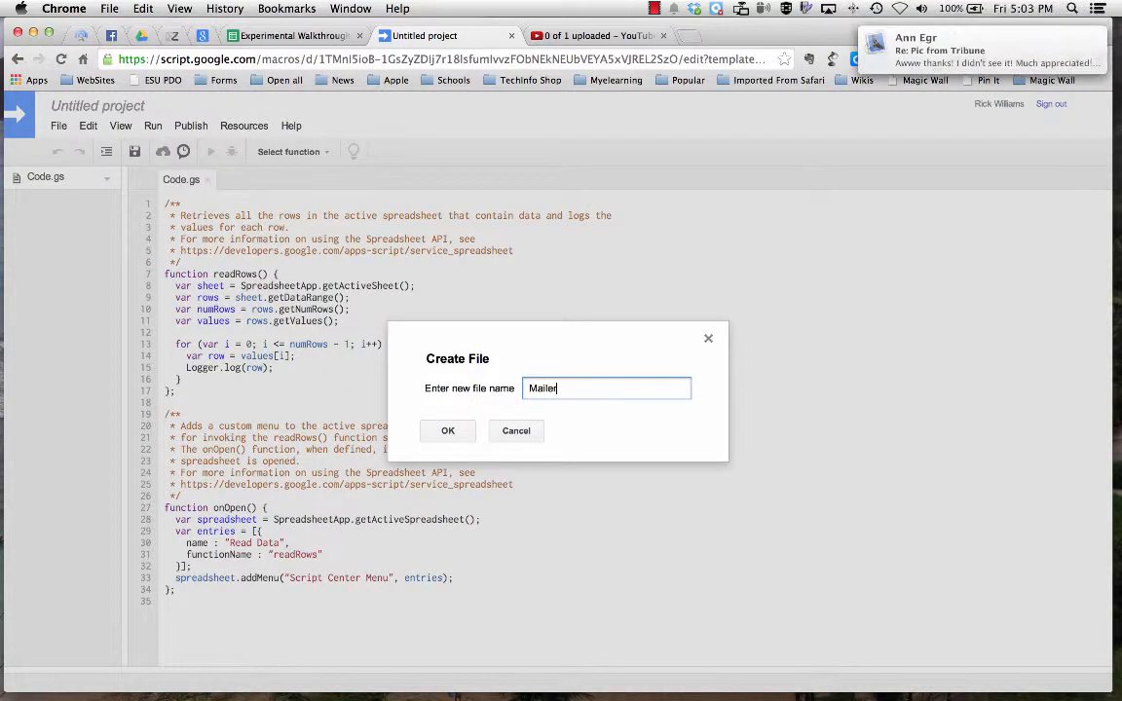
click(448, 431)
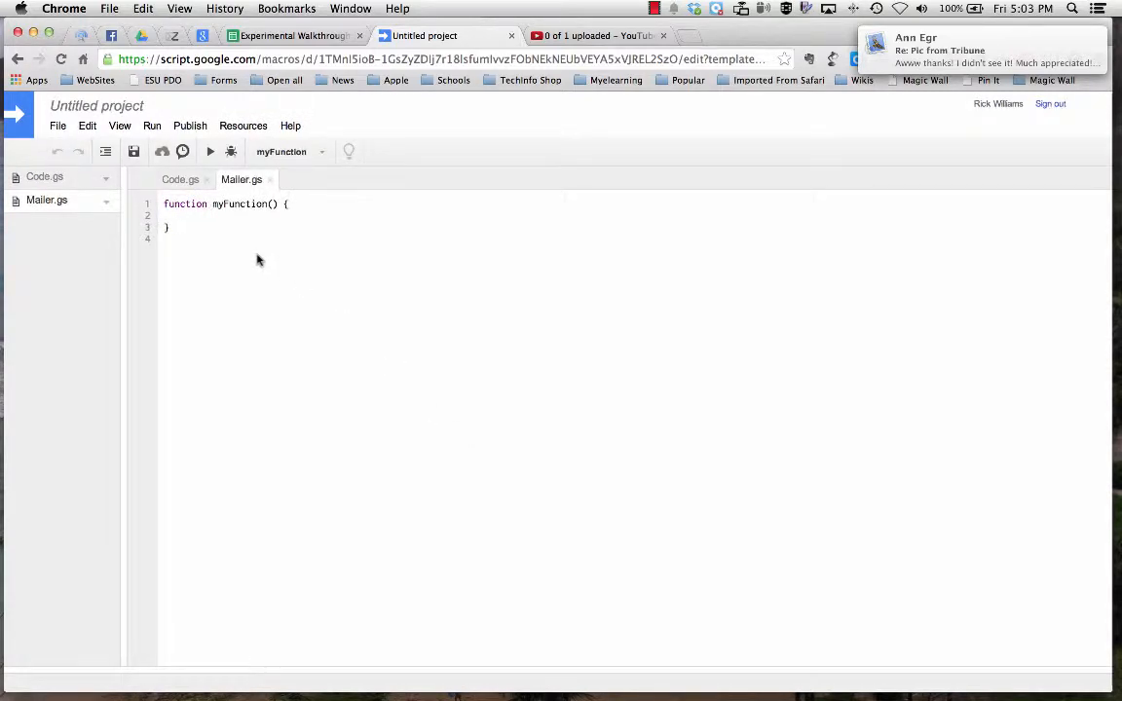
Replace all the default code in Mailer.gs with the copied Form Emailer script.
drag(192, 240, 151, 194)
key(super+v)
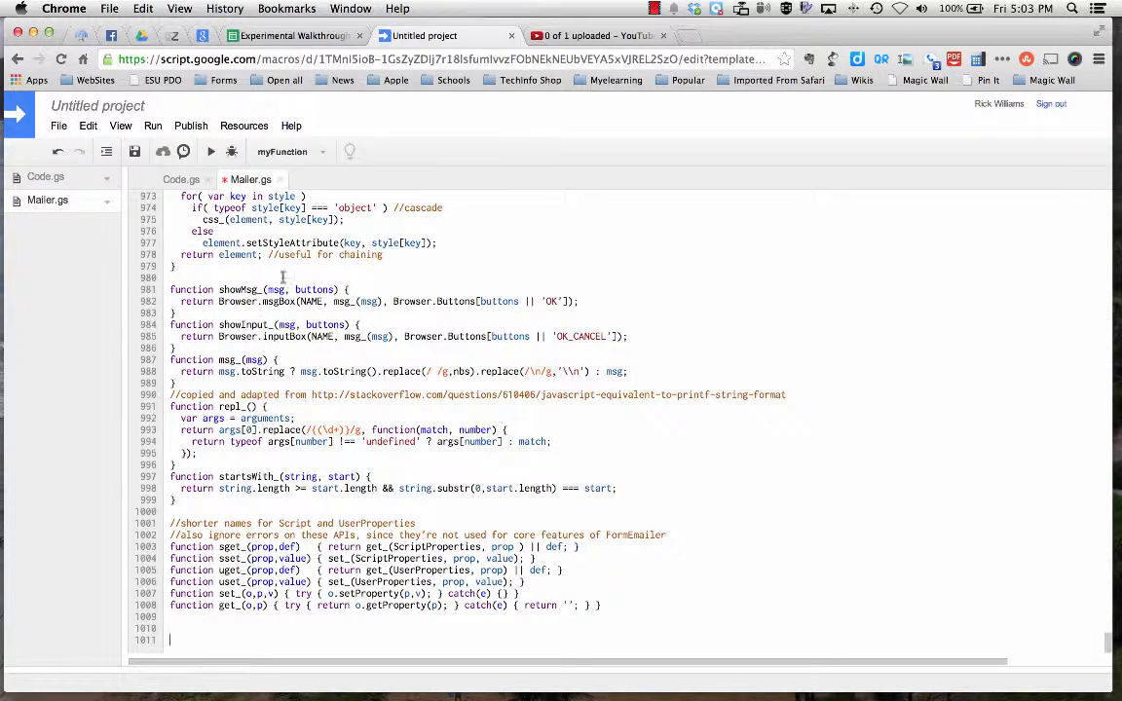
scroll(375, 322, up, 15)
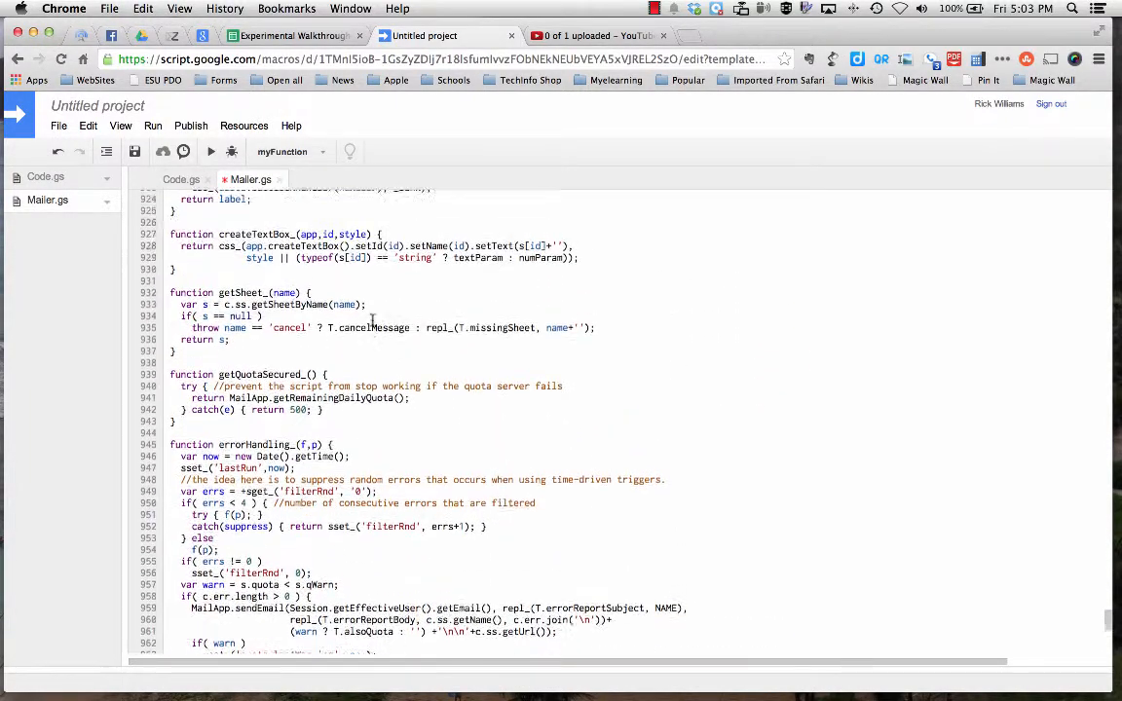
scroll(373, 321, up, 20)
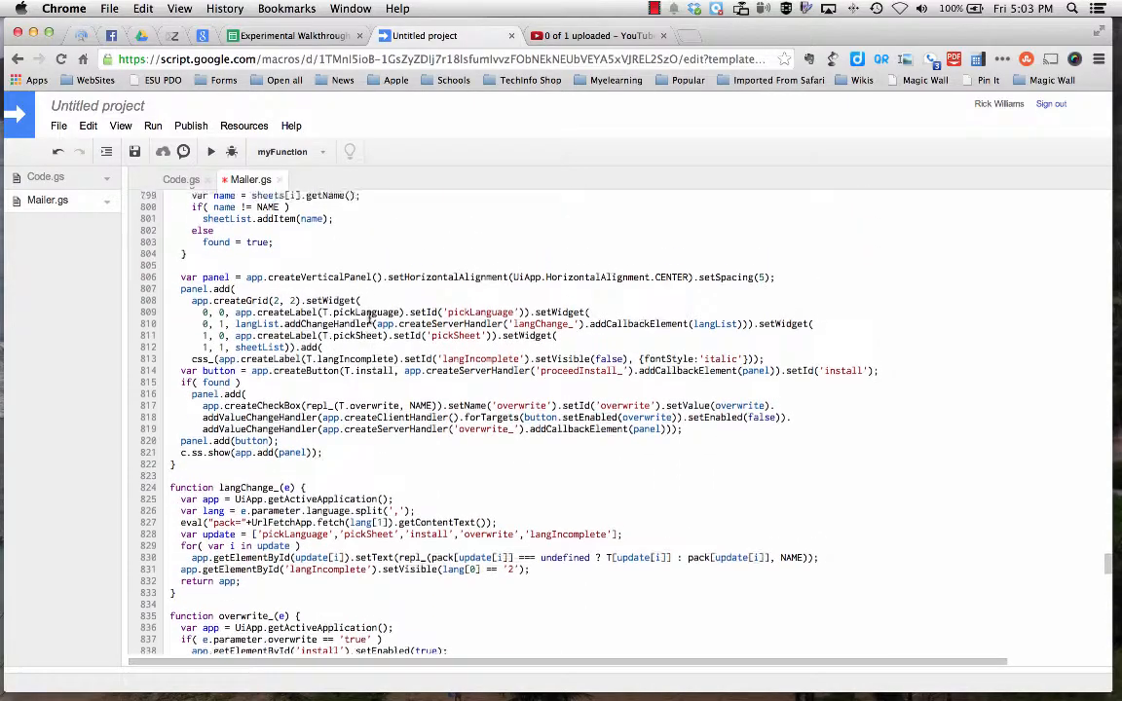
scroll(368, 316, up, 18)
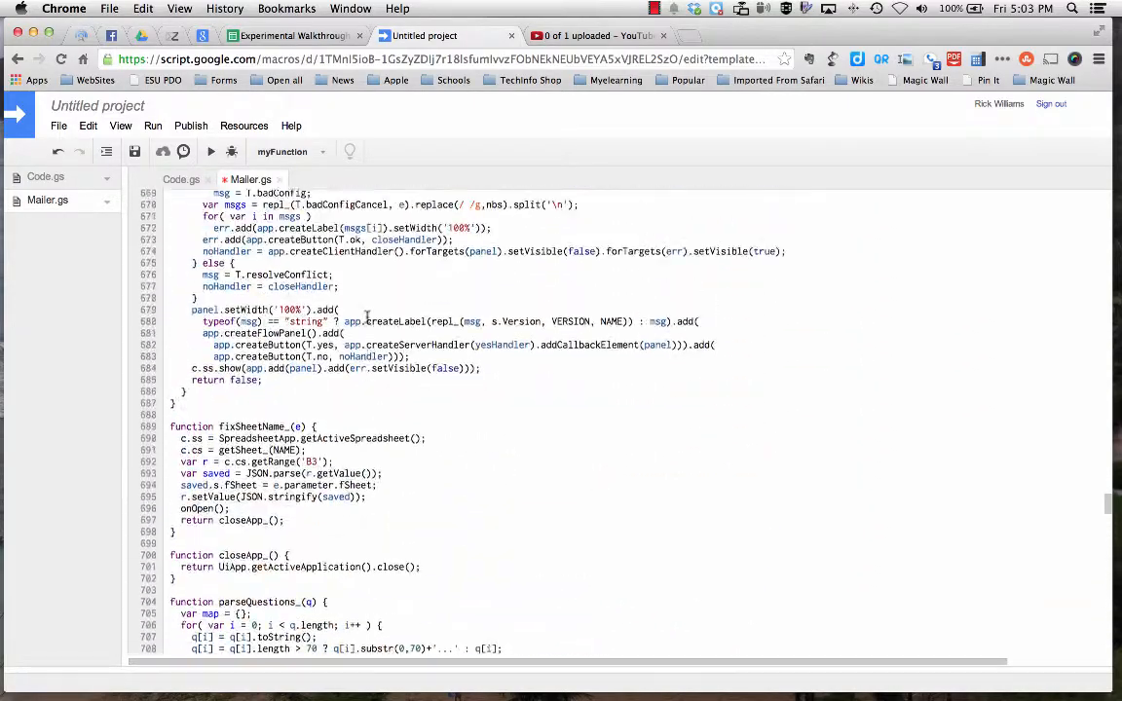
scroll(366, 314, up, 10)
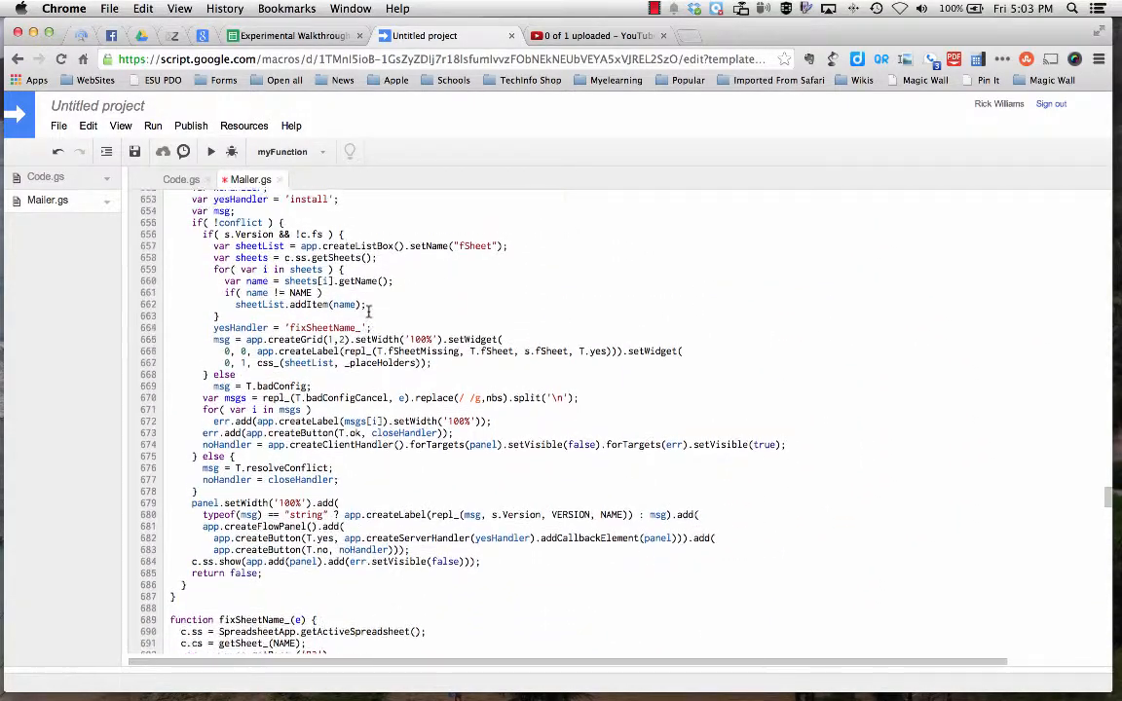
scroll(366, 314, up, 3)
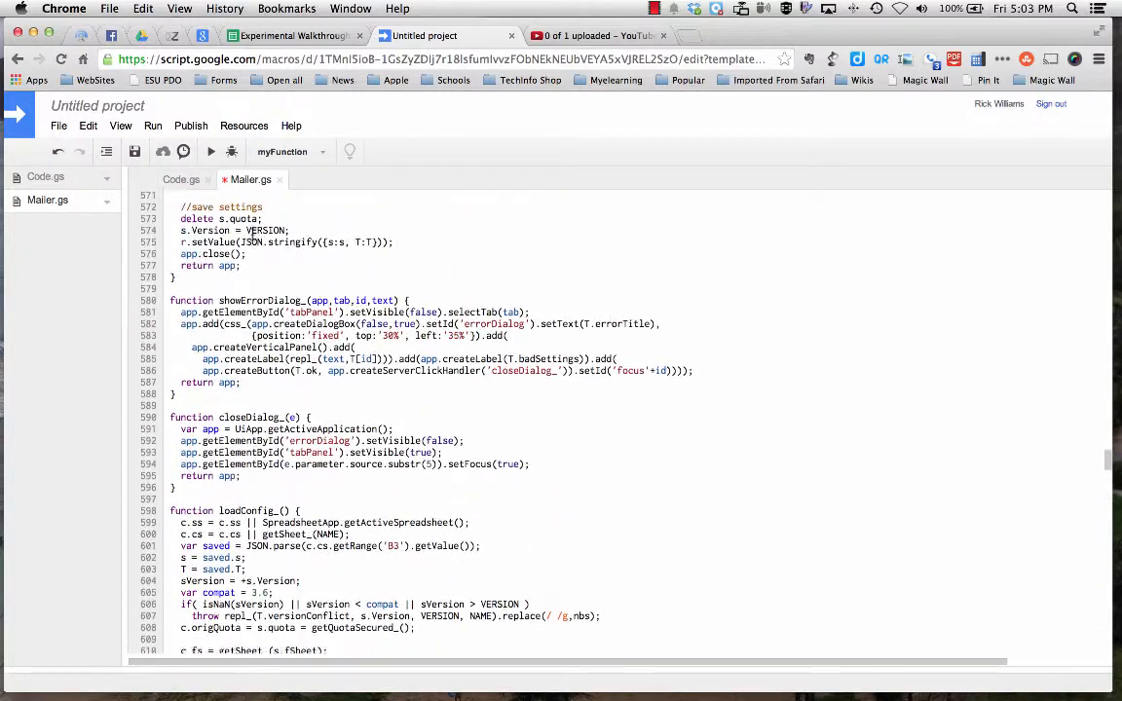
Delete the Code.gs file from the script project.
click(108, 182)
click(108, 181)
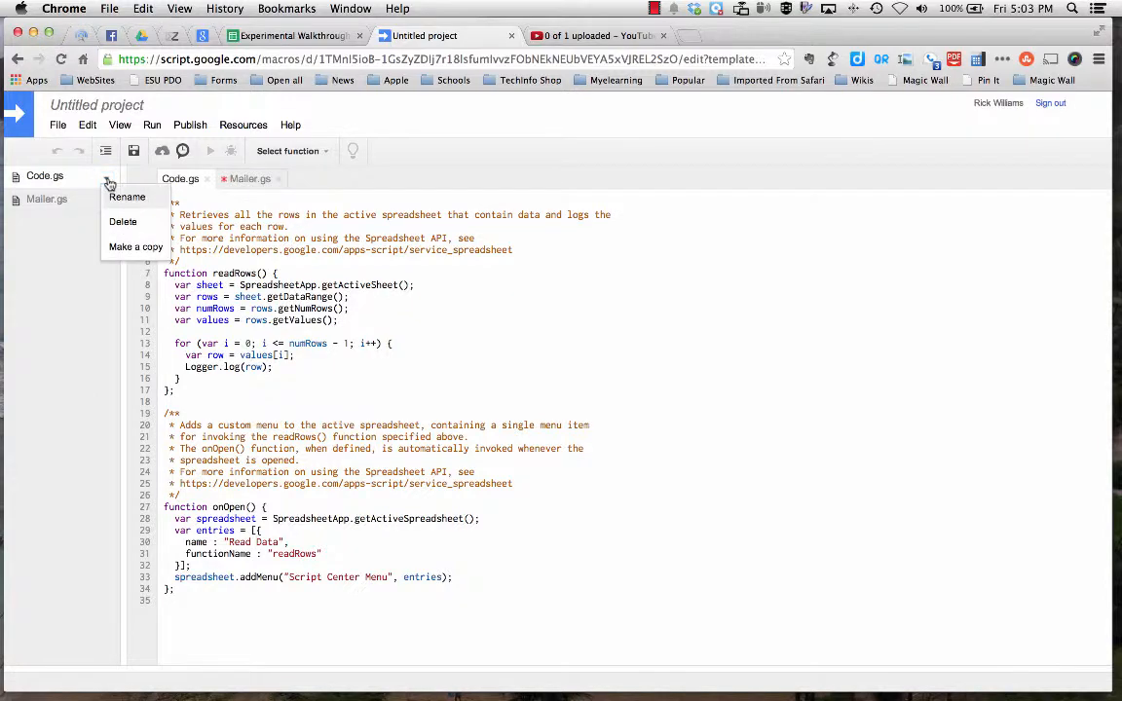
click(125, 223)
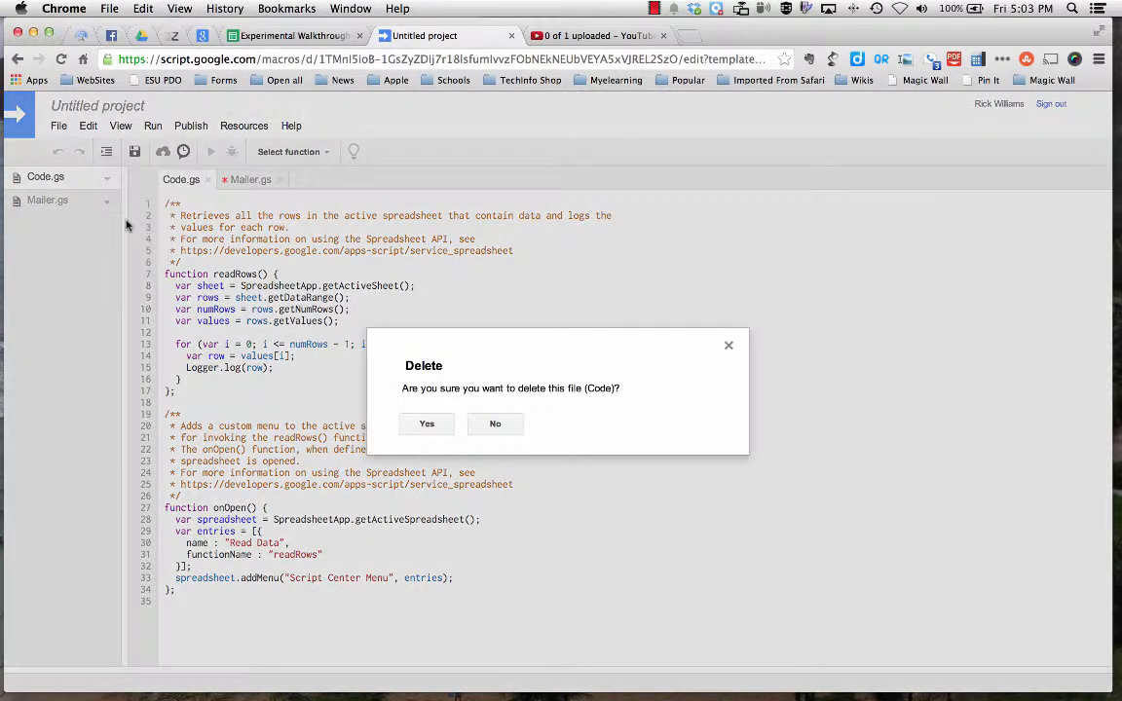
click(428, 423)
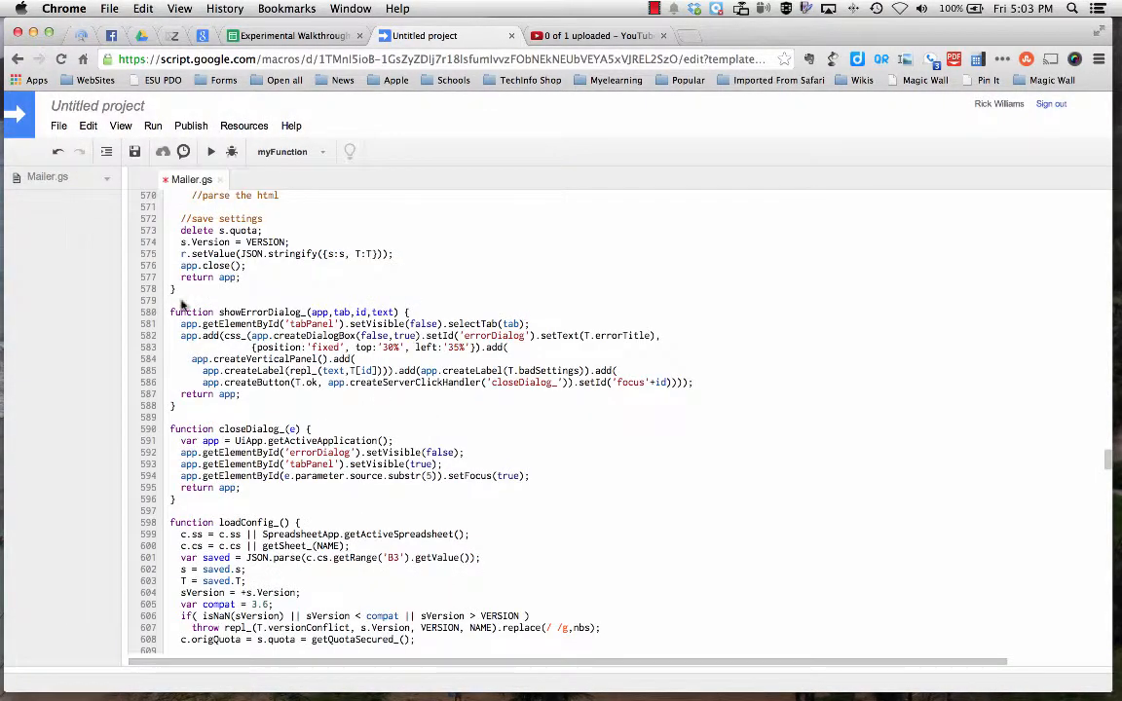
Name the script project "Form Emailer" and save it.
click(317, 152)
click(324, 155)
click(210, 152)
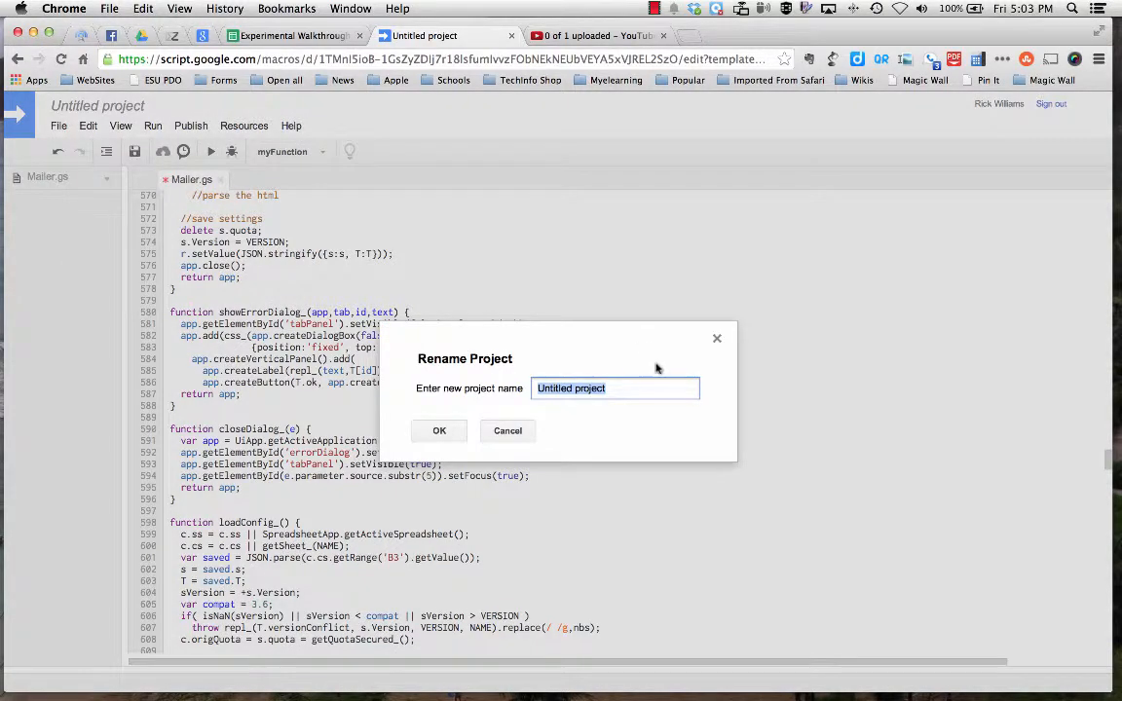
text(Form E)
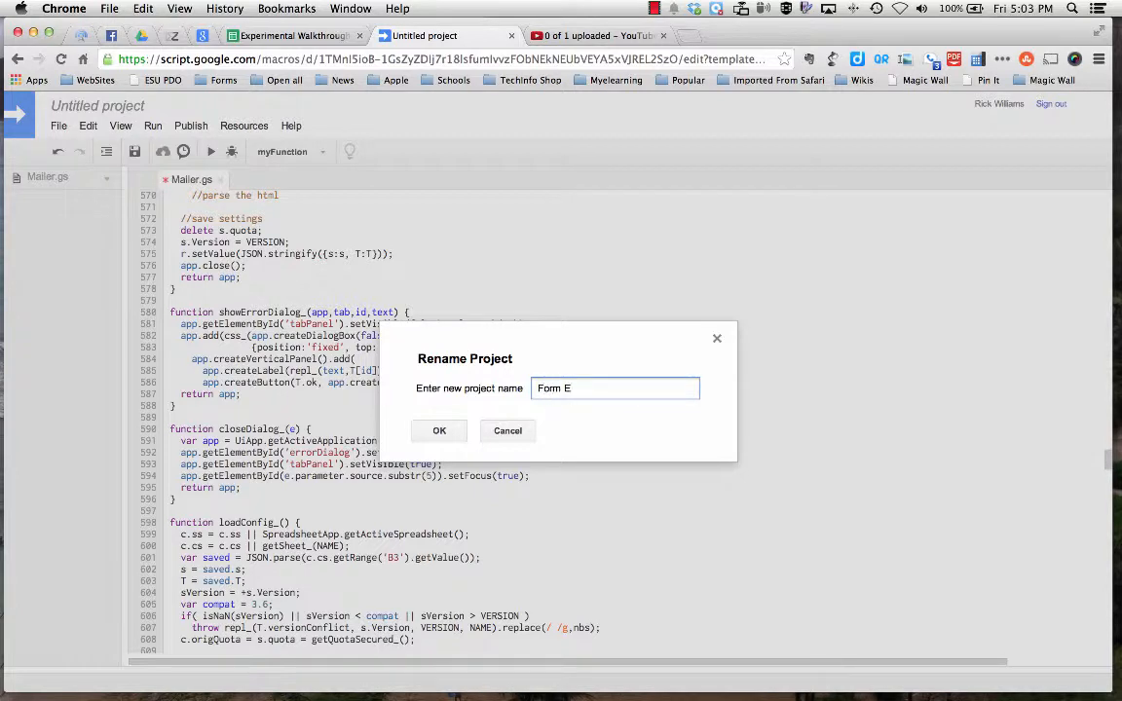
text(mailer)
click(441, 431)
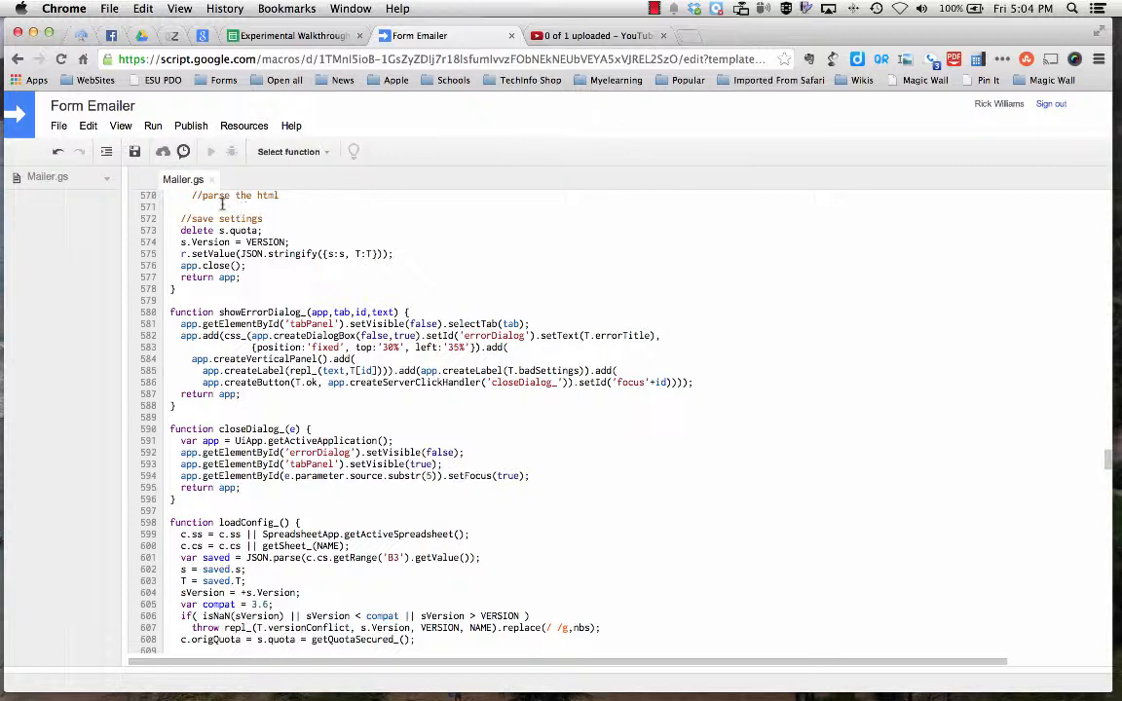
Run the script's install function and authorize the Form Emailer app with the requested account permissions.
click(323, 153)
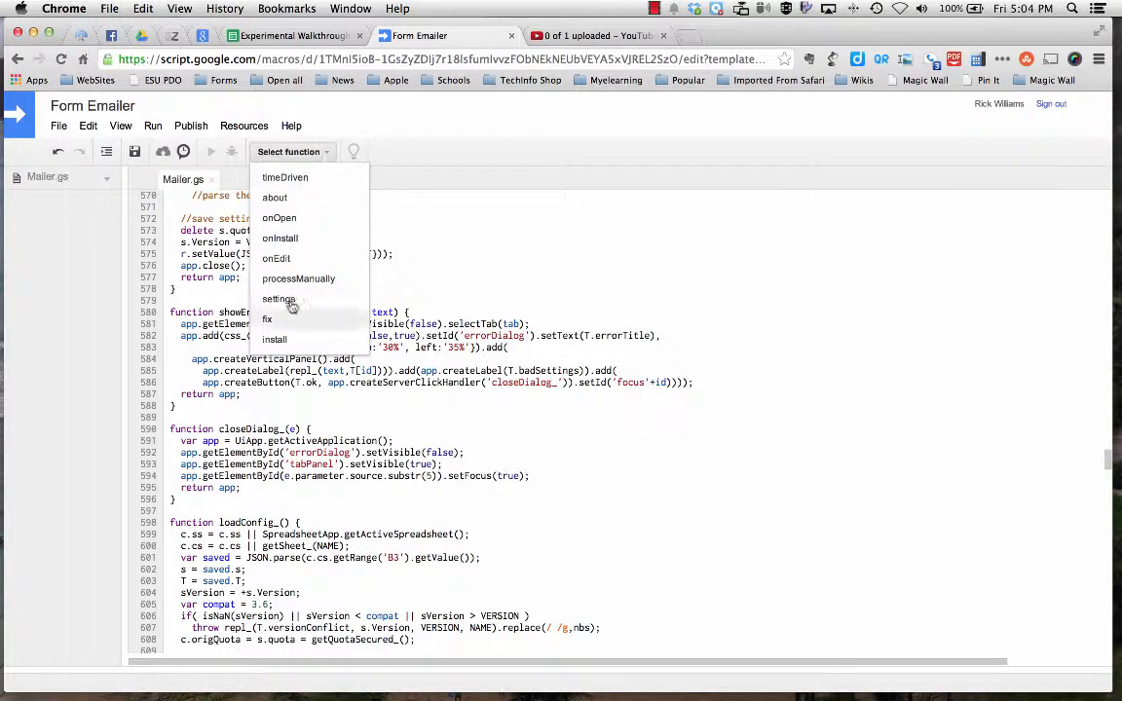
click(276, 340)
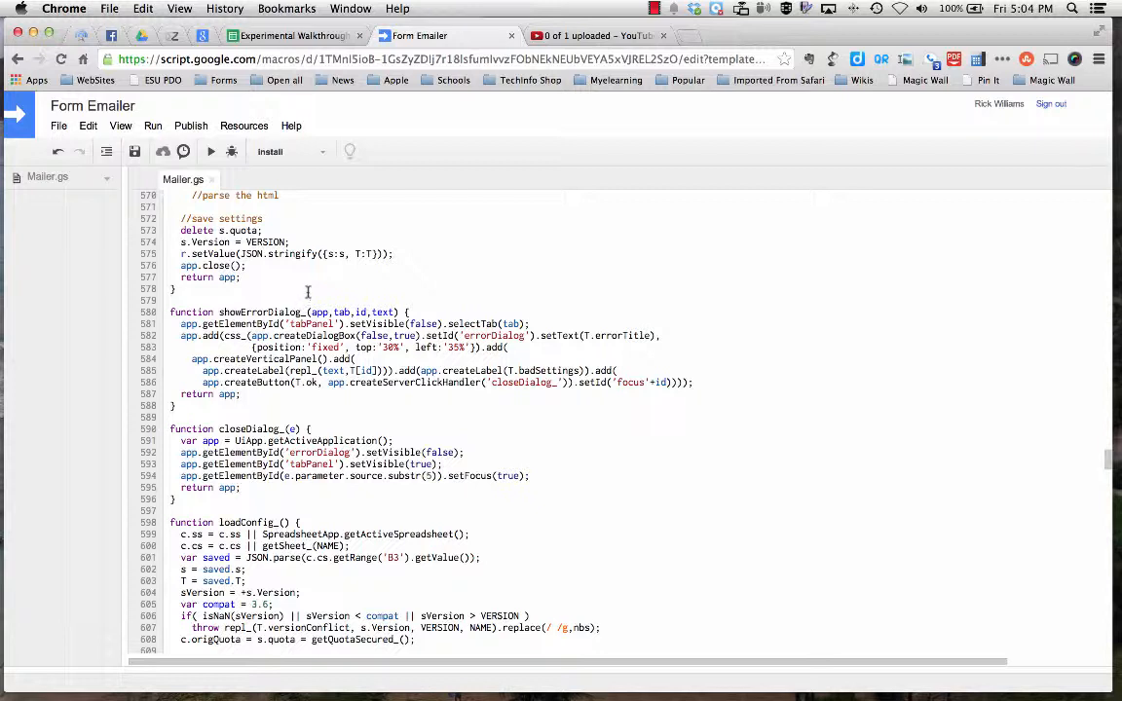
click(310, 37)
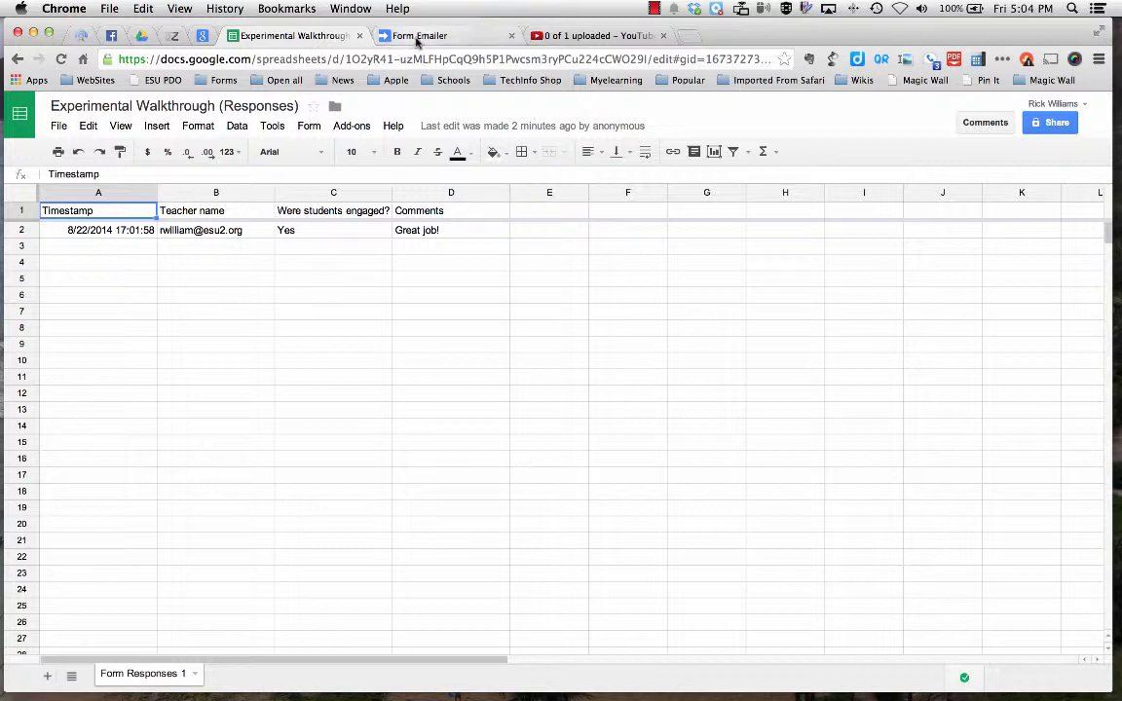
click(368, 41)
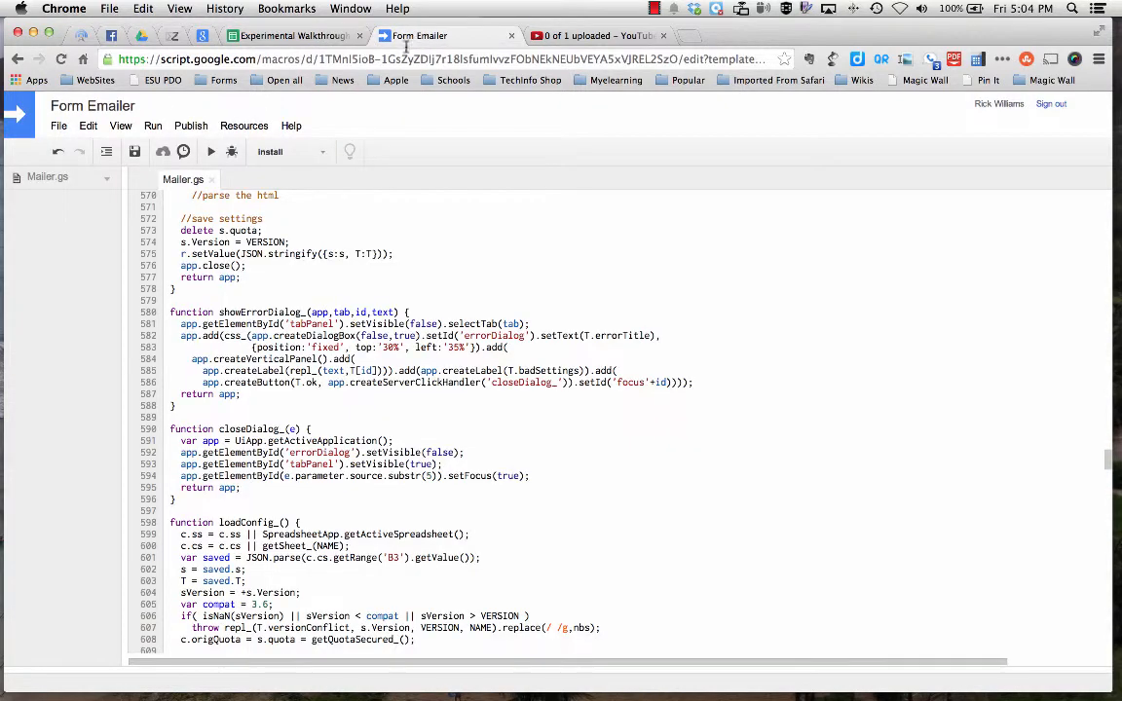
click(210, 152)
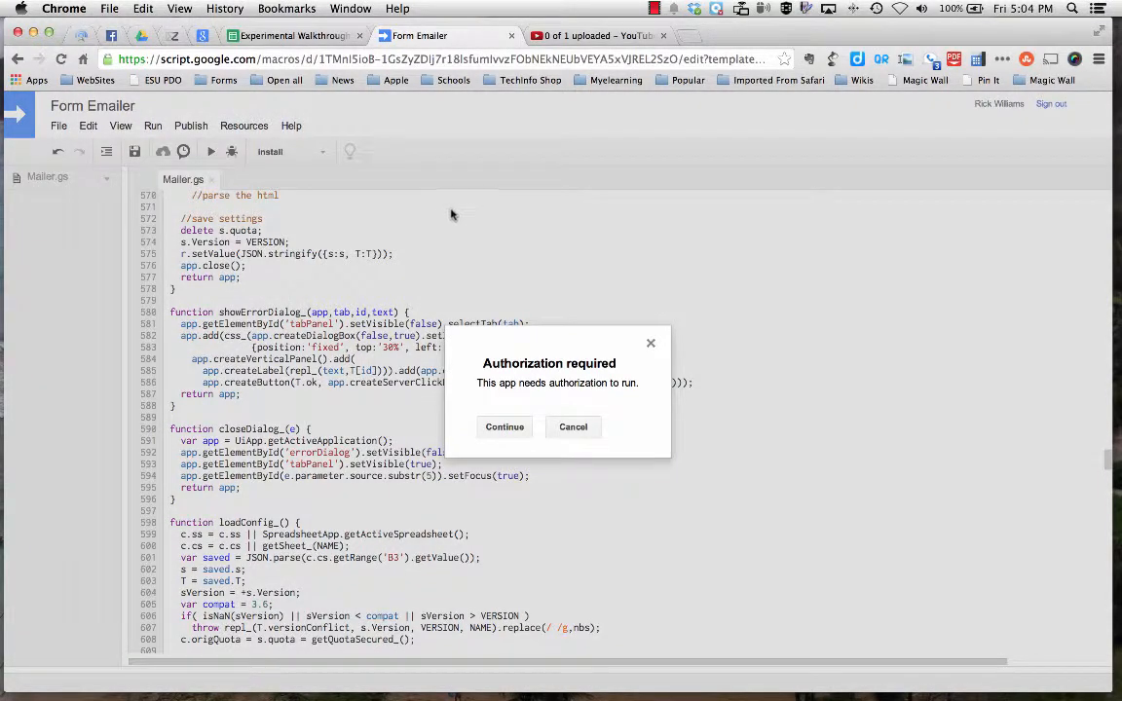
click(507, 429)
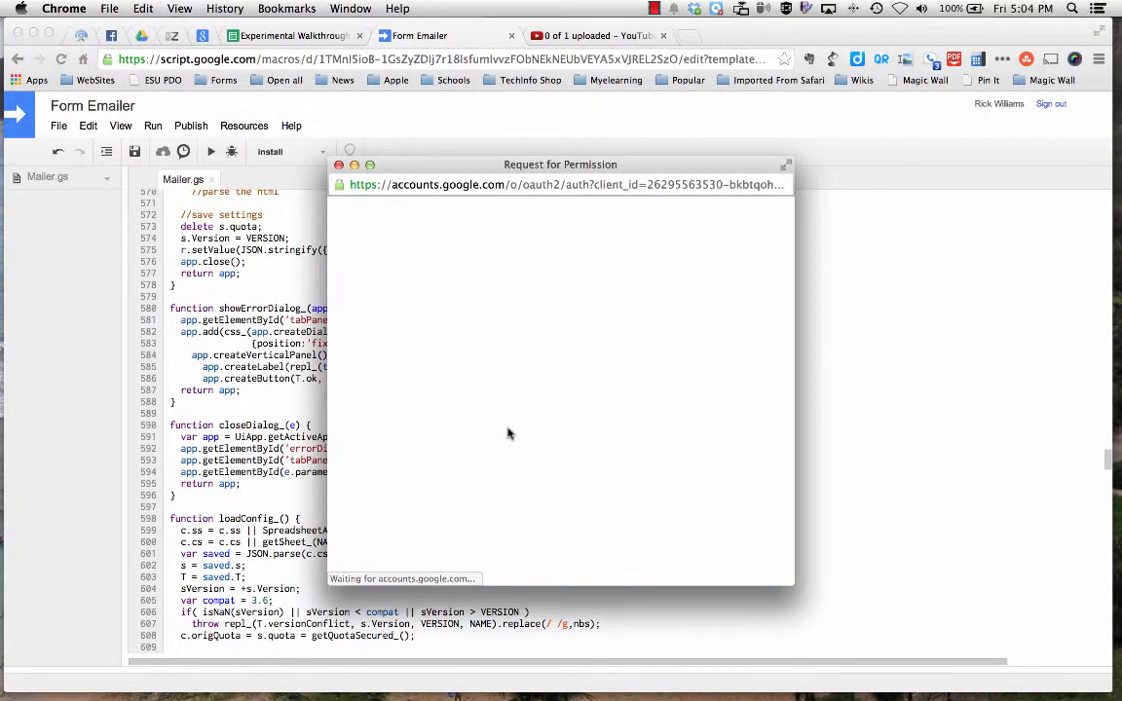
scroll(546, 409, down, 5)
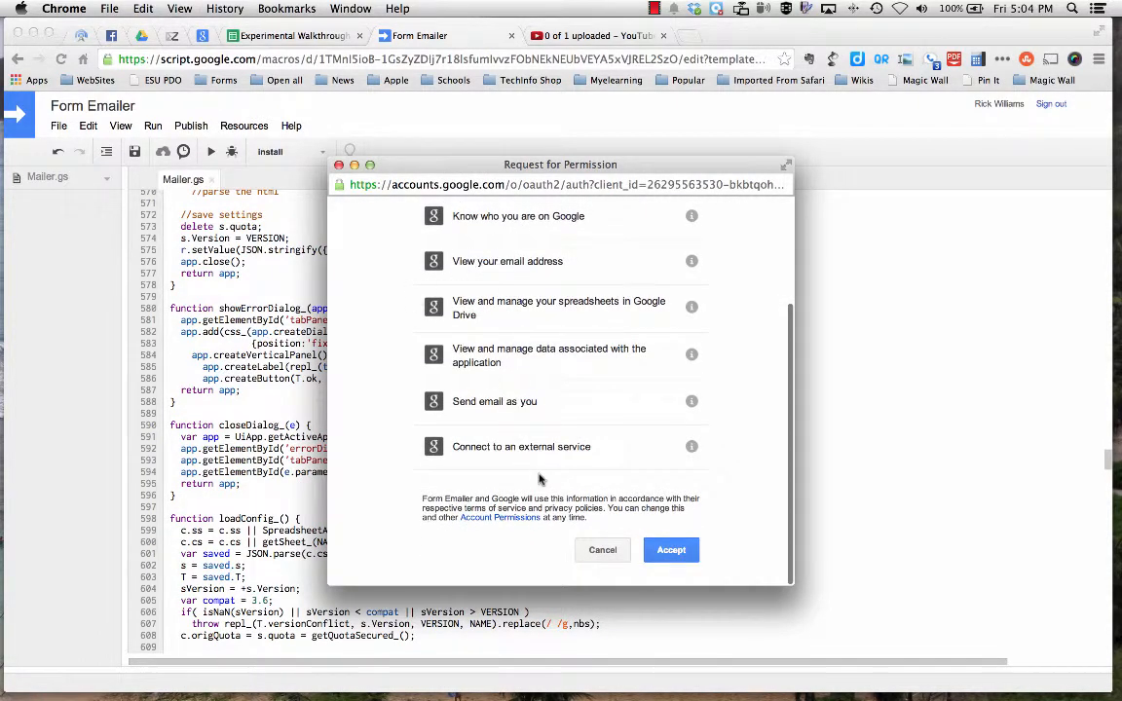
click(671, 552)
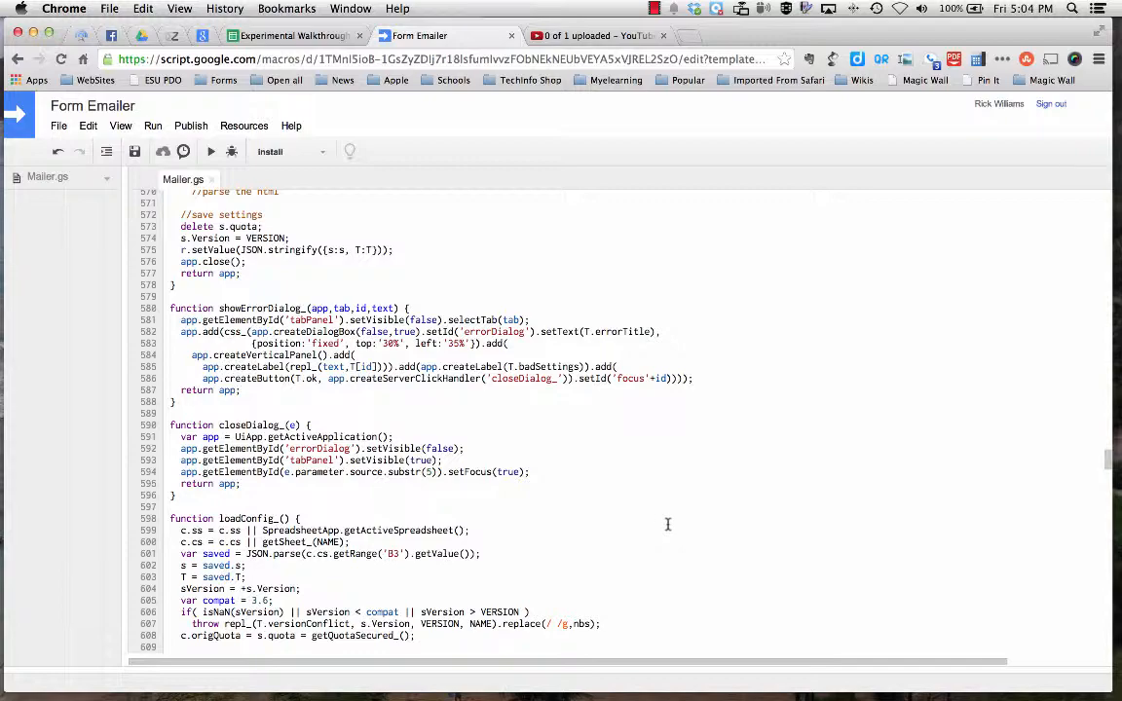
scroll(520, 366, up, 15)
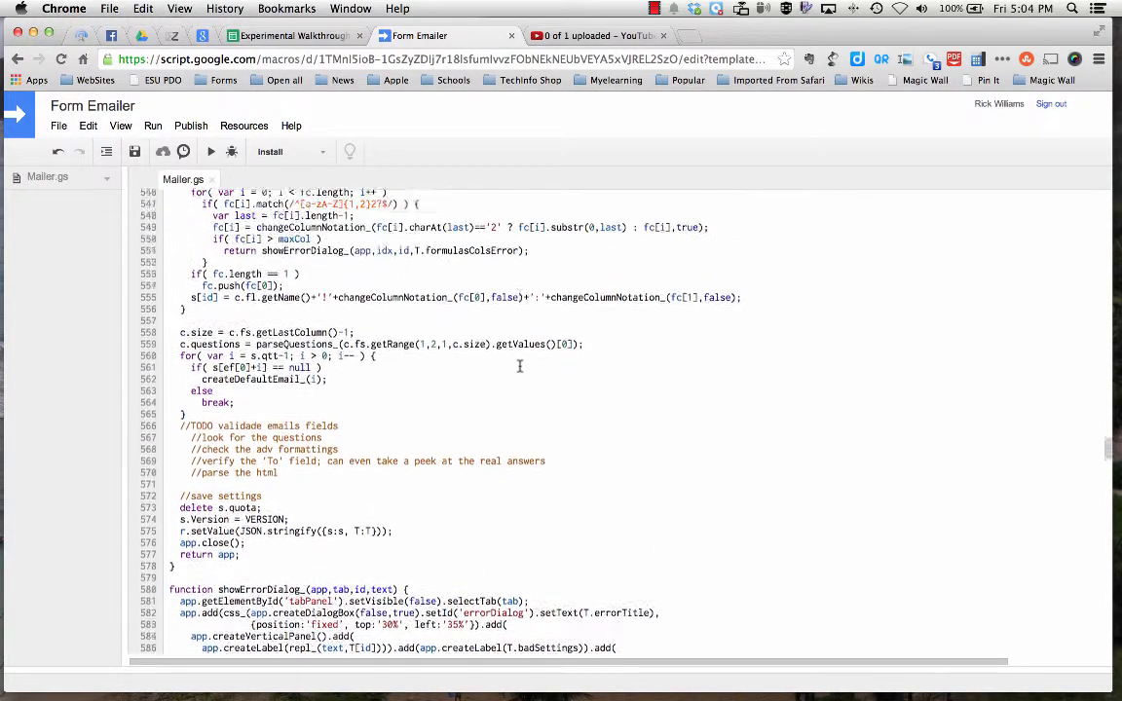
scroll(519, 366, up, 8)
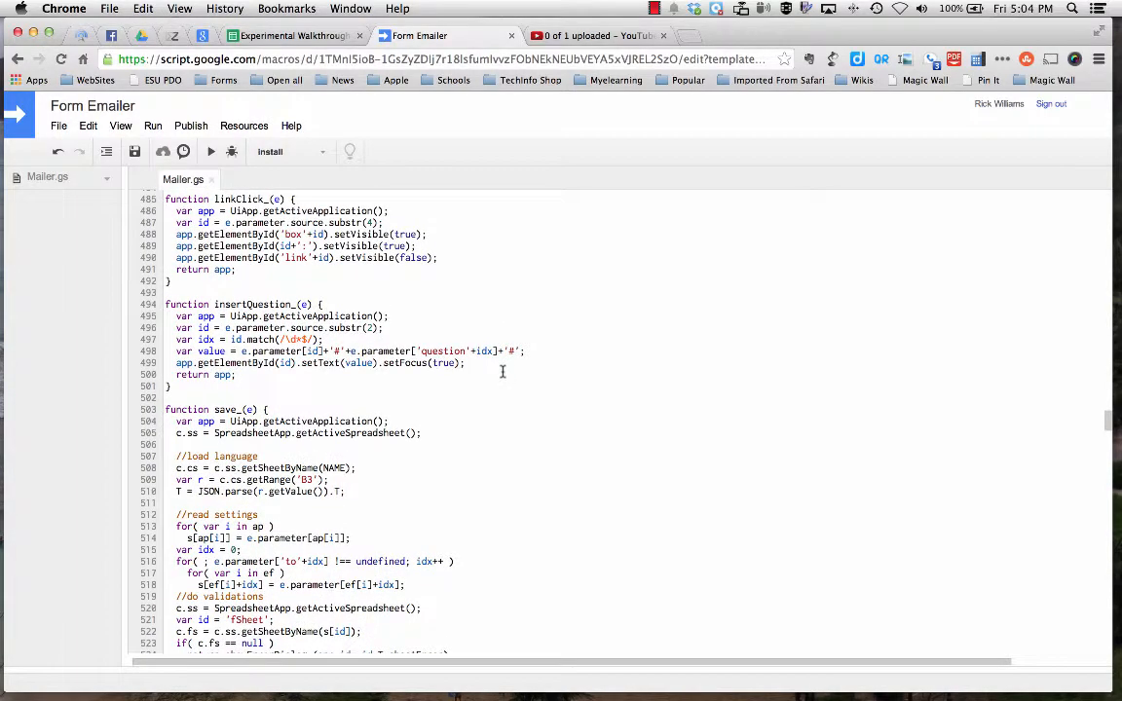
Add and save a project trigger that runs timeDriven as a Time-driven event on a Minutes timer set to Every minute.
scroll(502, 371, up, 20)
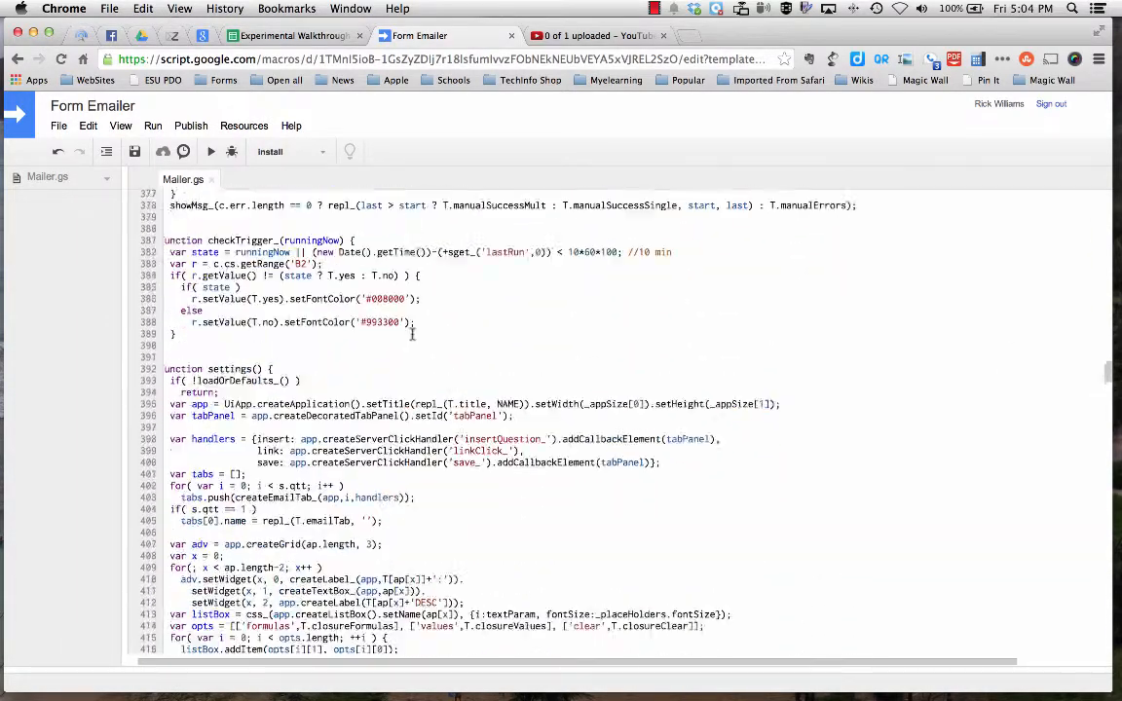
scroll(412, 334, up, 9)
click(243, 126)
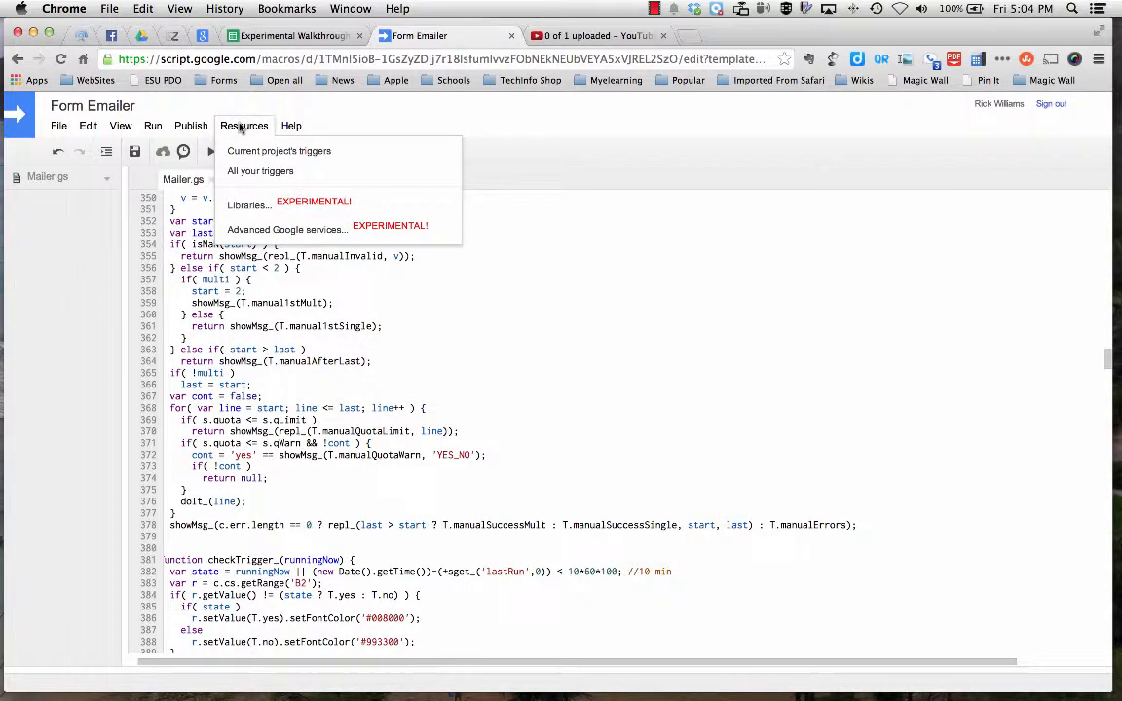
click(246, 152)
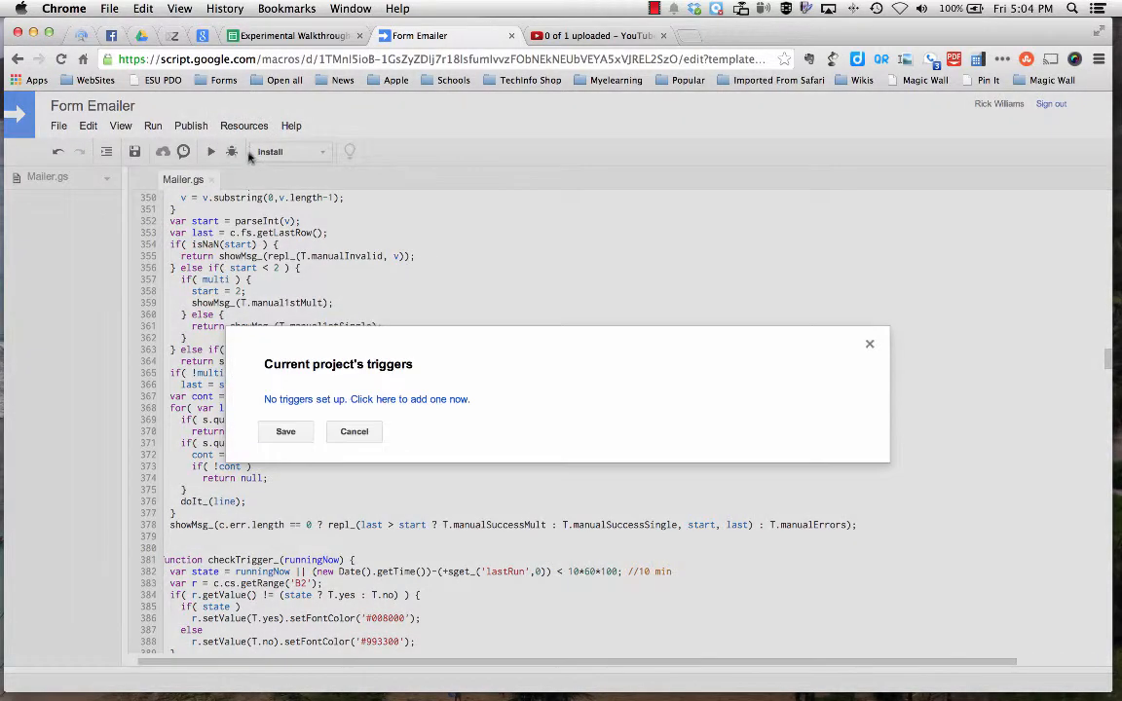
click(378, 401)
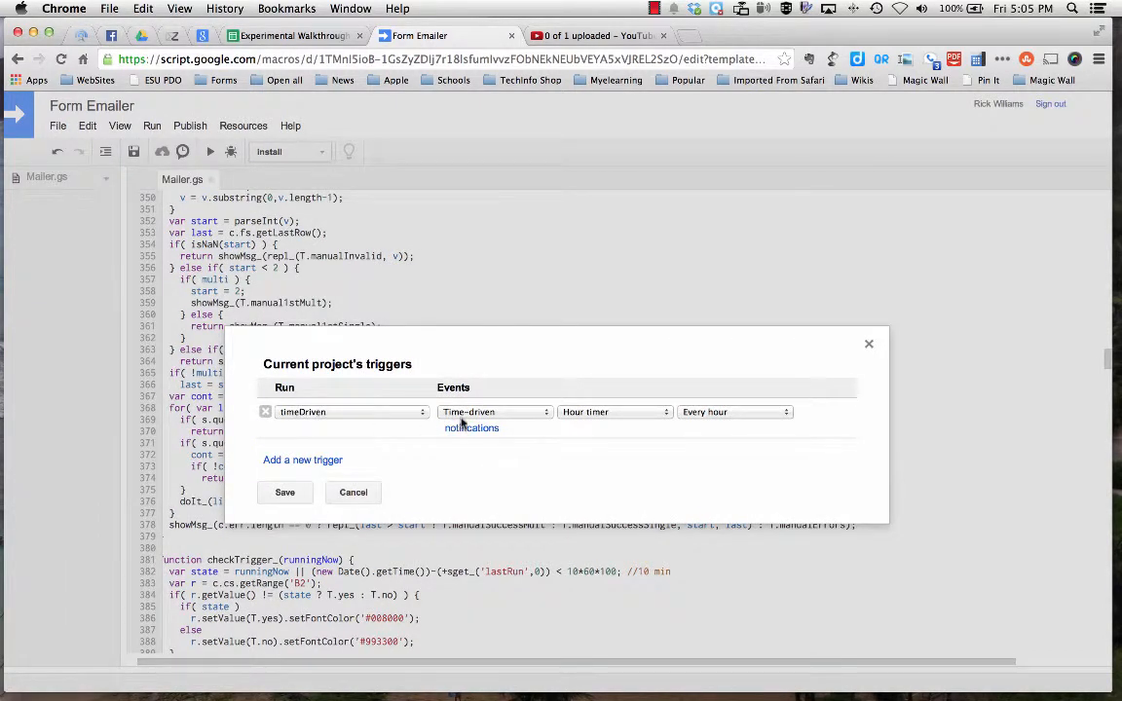
click(647, 413)
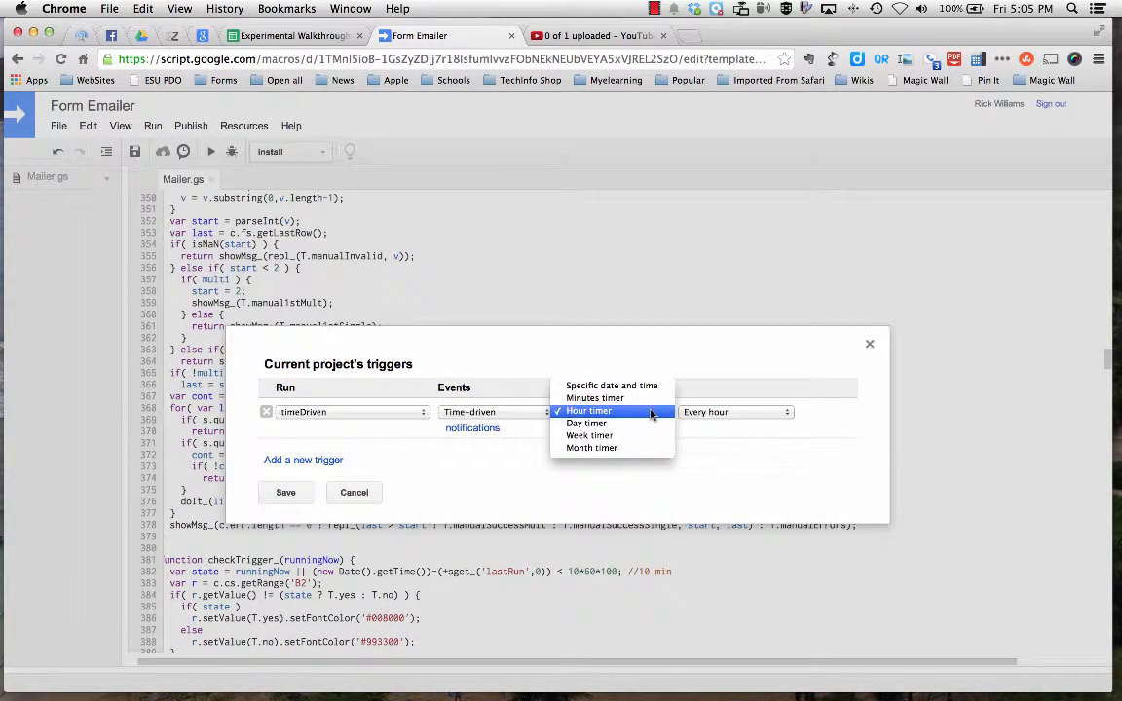
click(651, 399)
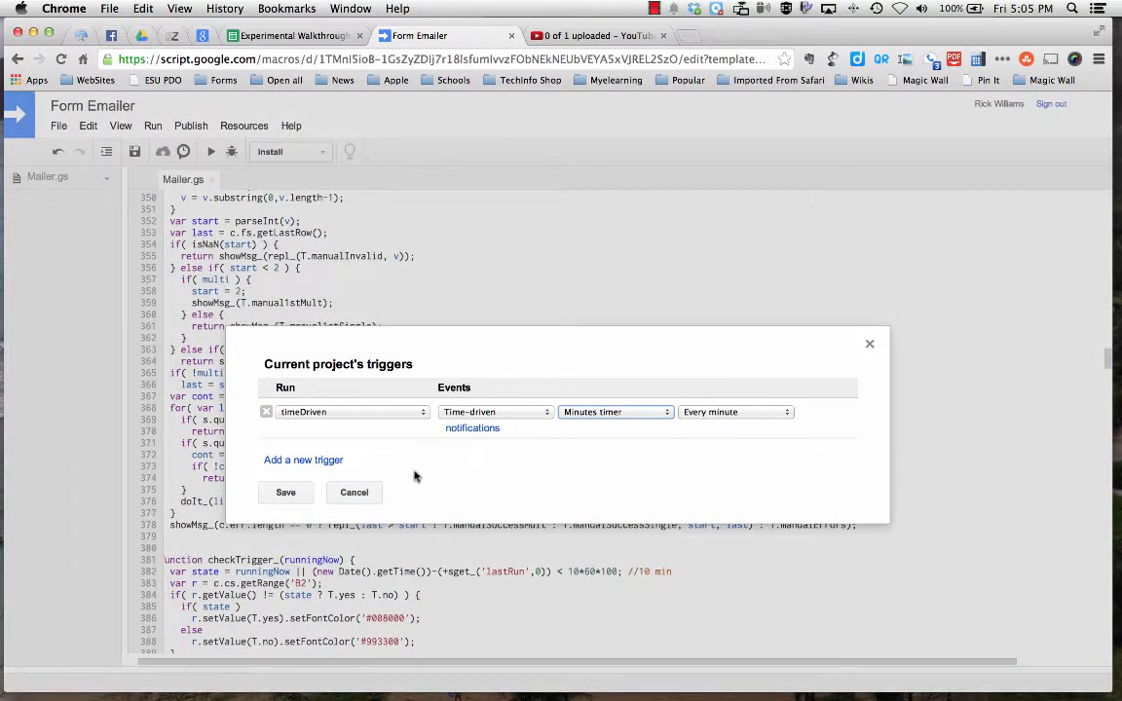
click(286, 492)
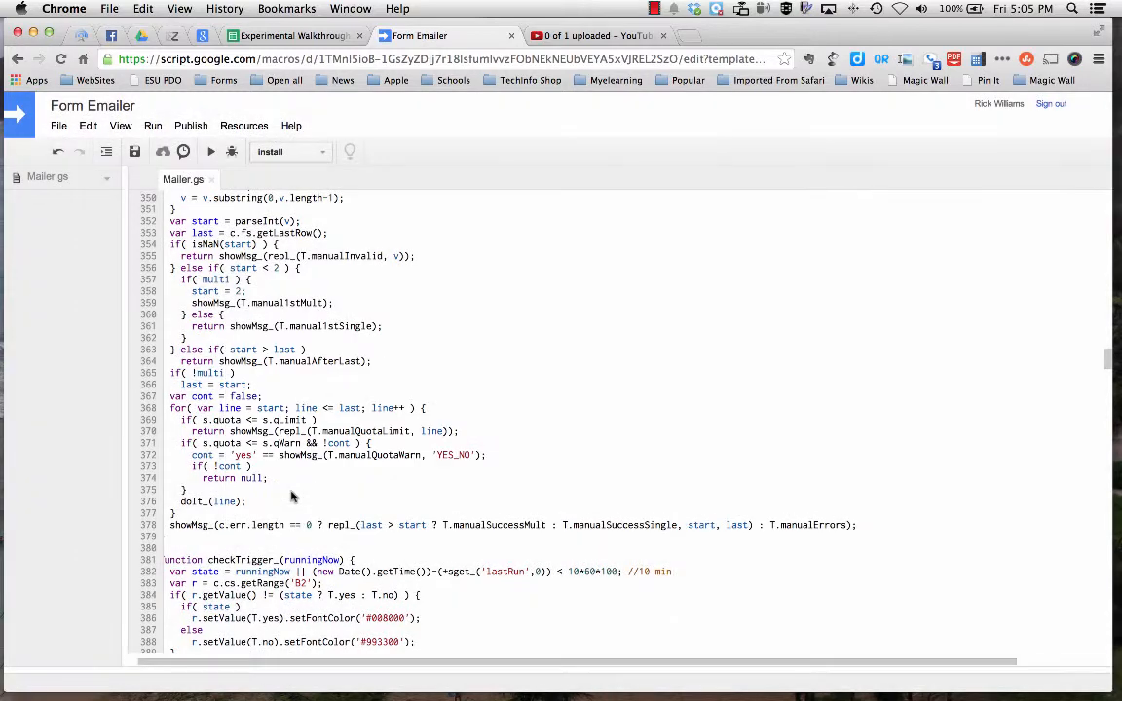
Close the script editor and install FormEmailer in English (United States) for the Form Responses 1 sheet.
click(511, 36)
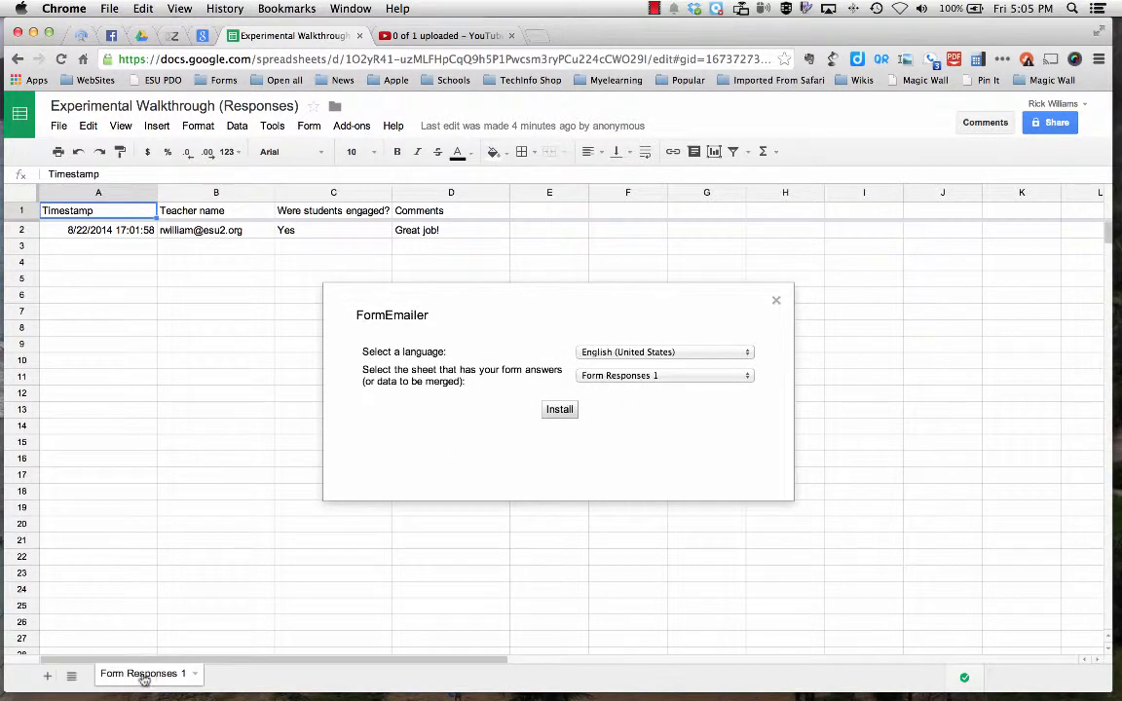
click(560, 410)
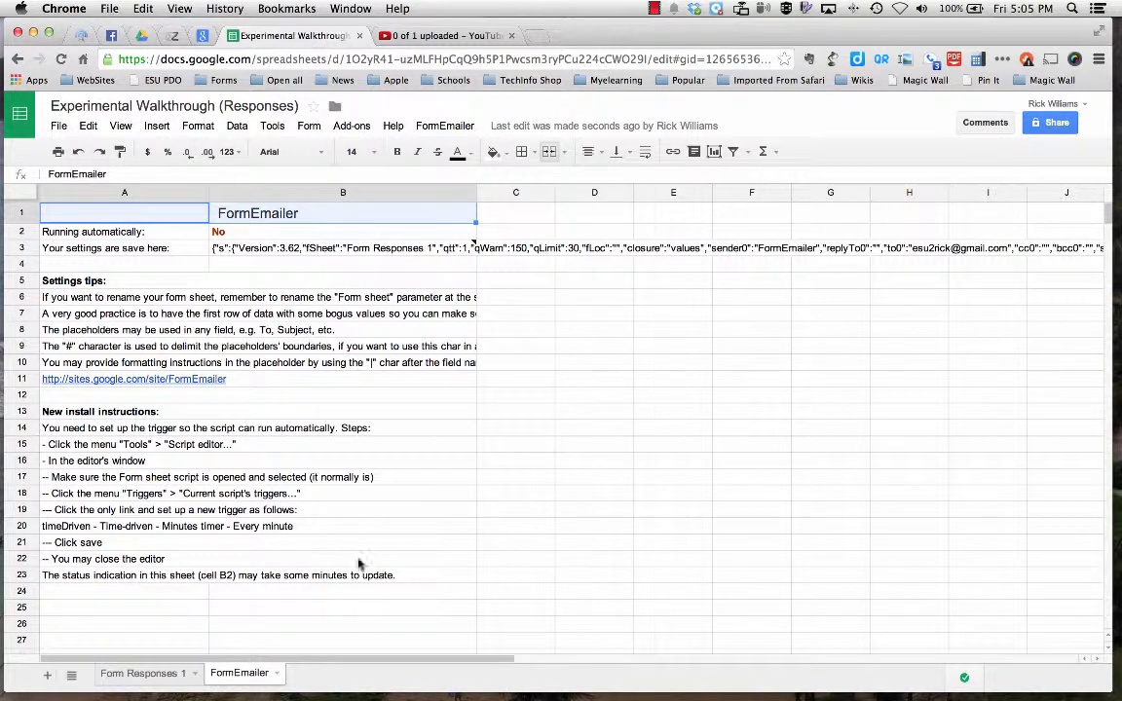
Open the FormEmailer settings and replace the sender name with the principal's title and surname.
click(453, 128)
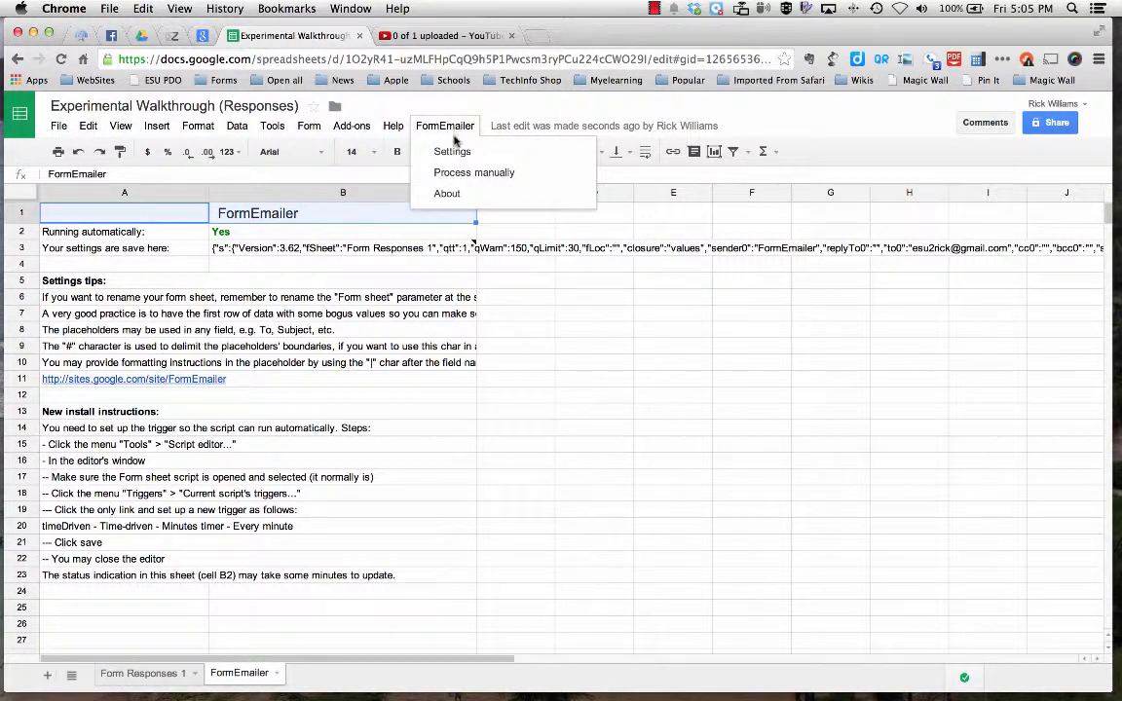
click(452, 152)
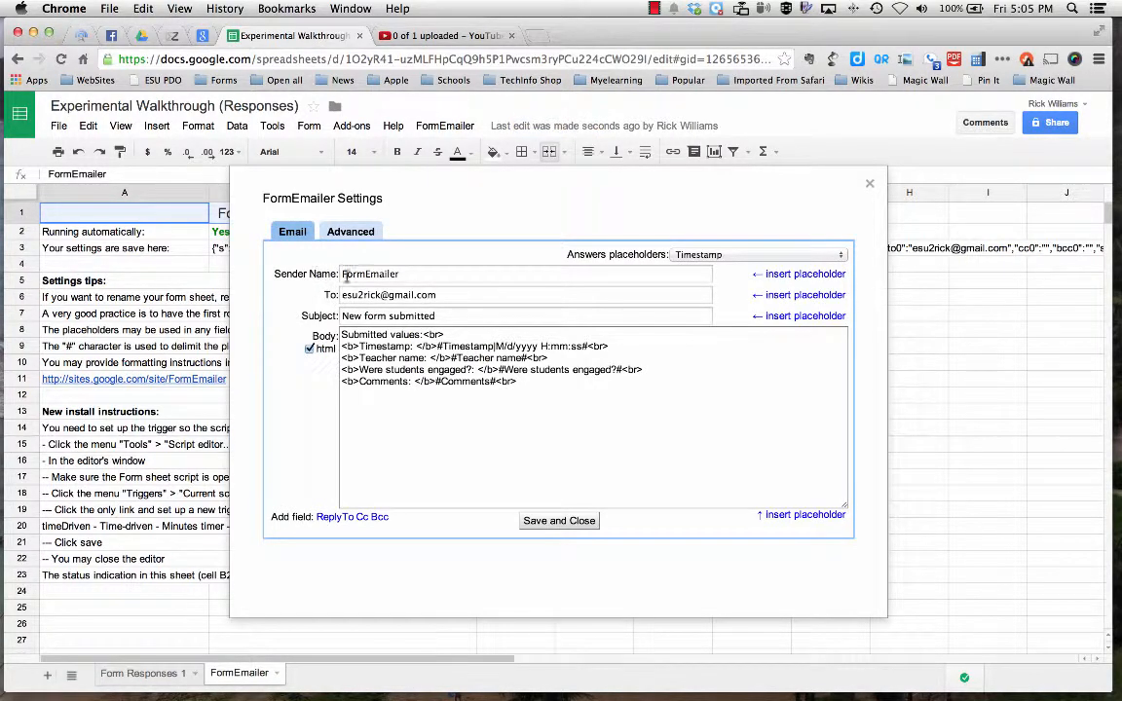
click(415, 274)
drag(415, 275, 314, 261)
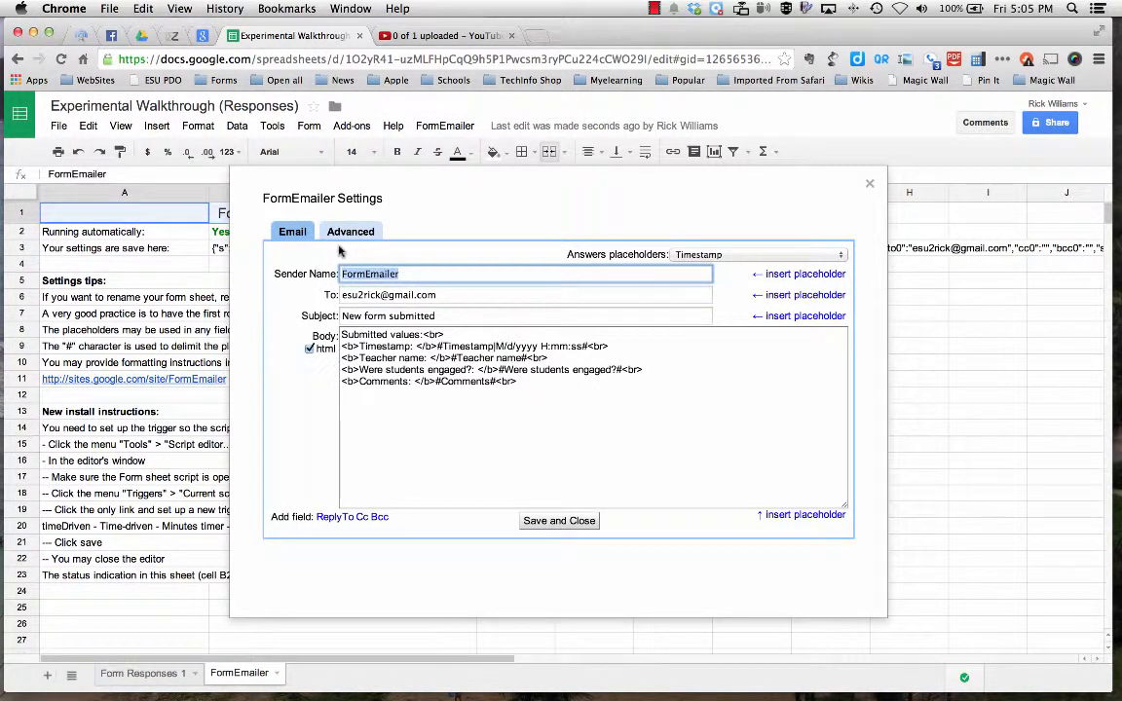
text(Principal Williams)
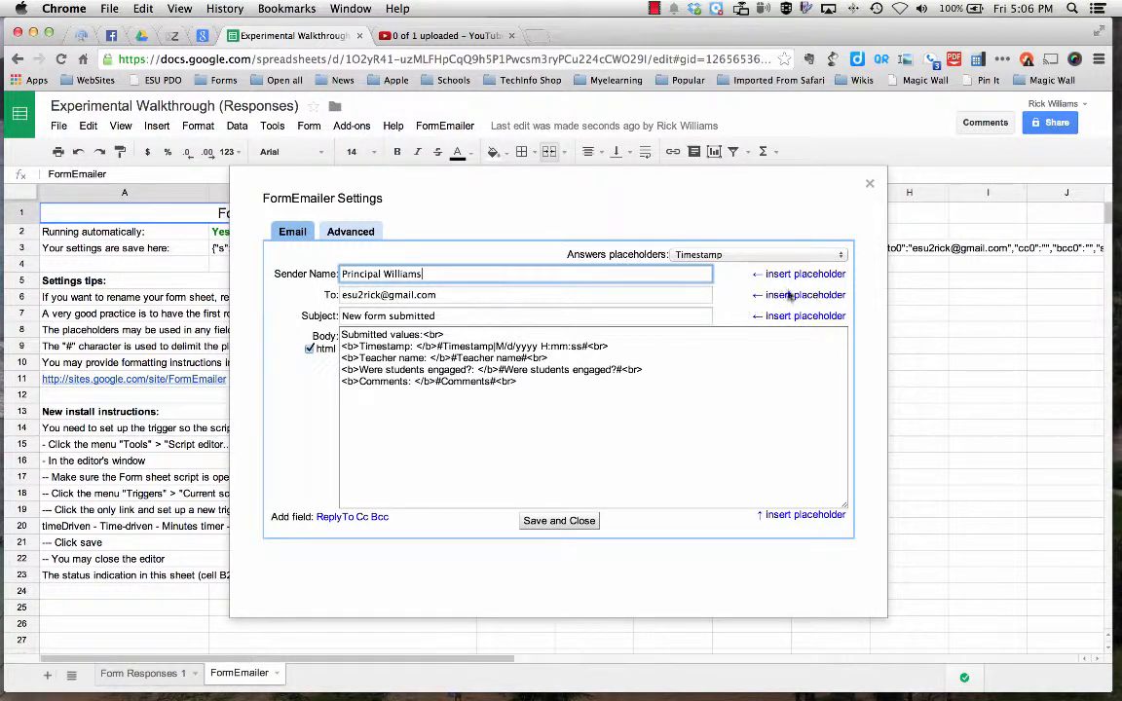
Add a comma and the Teacher name placeholder after the existing recipient address in the To field.
click(737, 255)
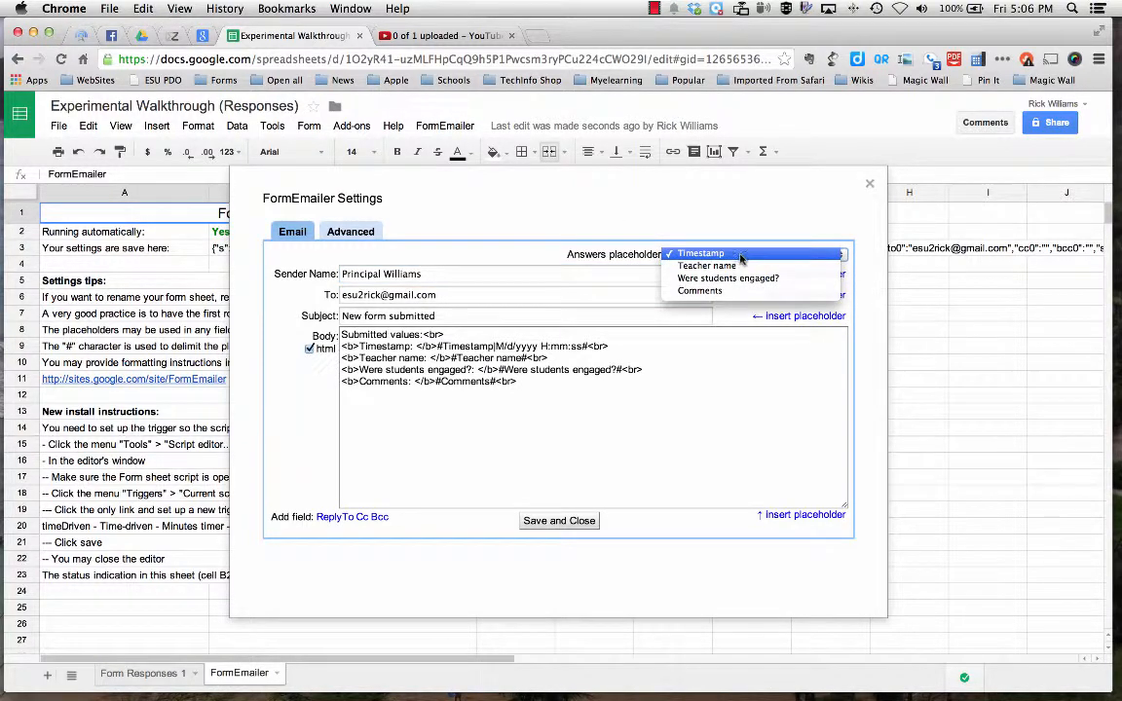
click(723, 266)
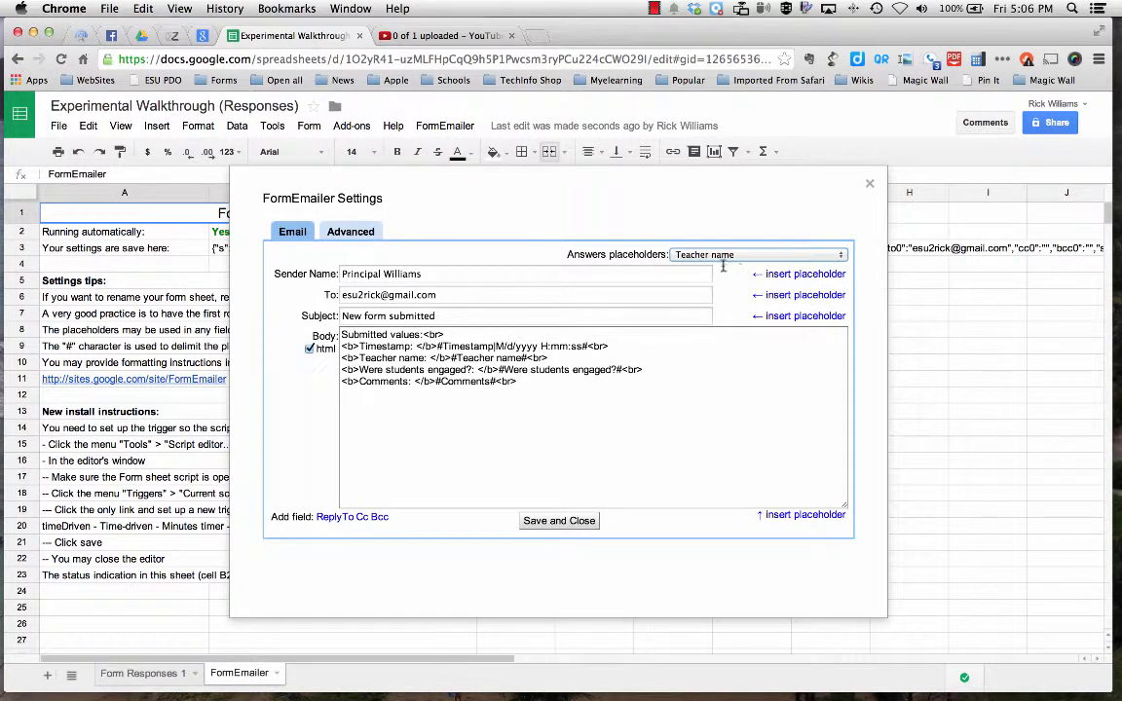
click(451, 297)
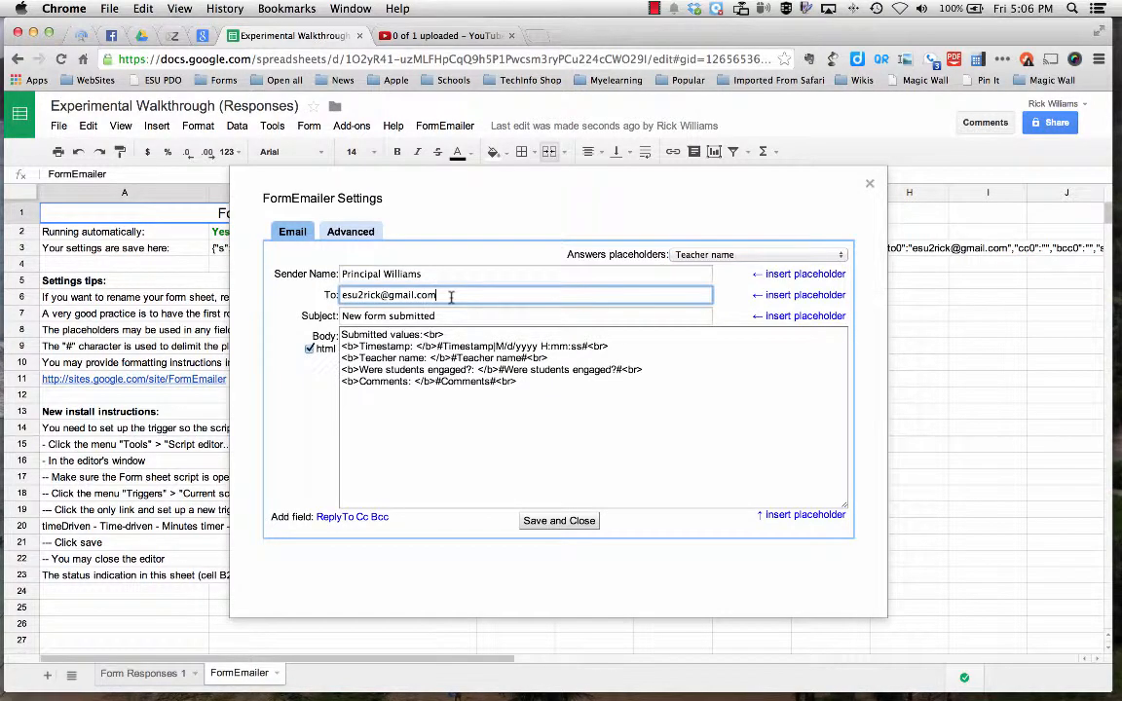
text(,)
click(801, 295)
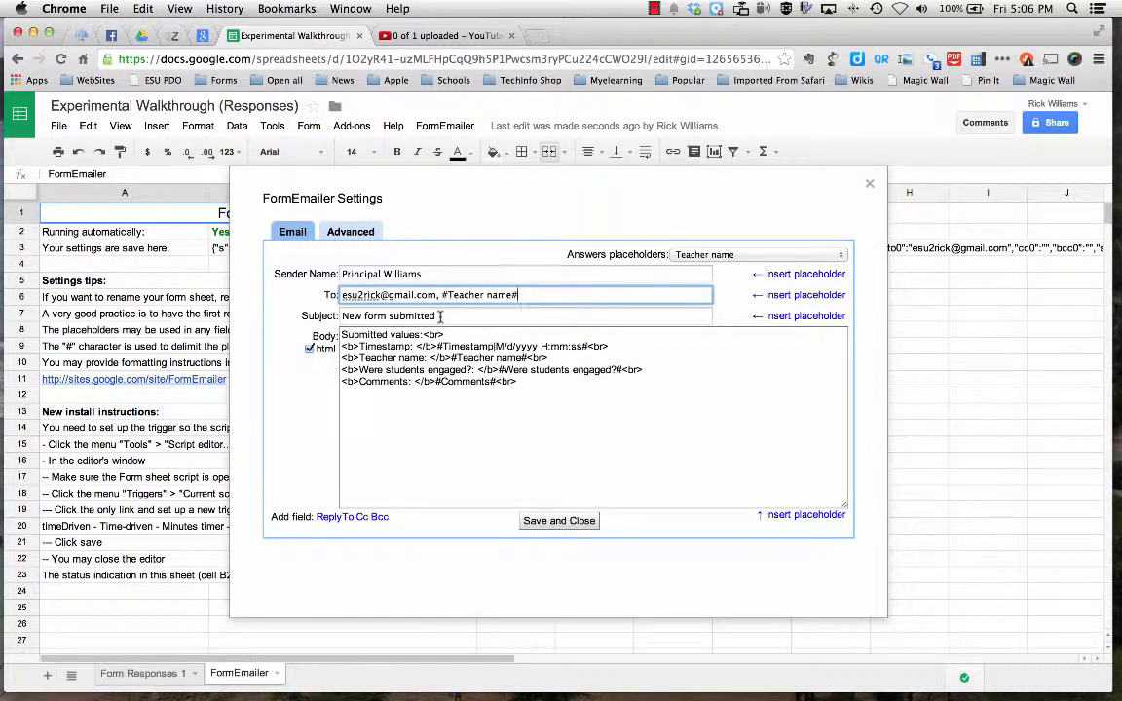
Replace the e-mail subject with "Walk Through 14.15" and save the FormEmailer settings.
drag(439, 316, 292, 277)
text(Walk Th)
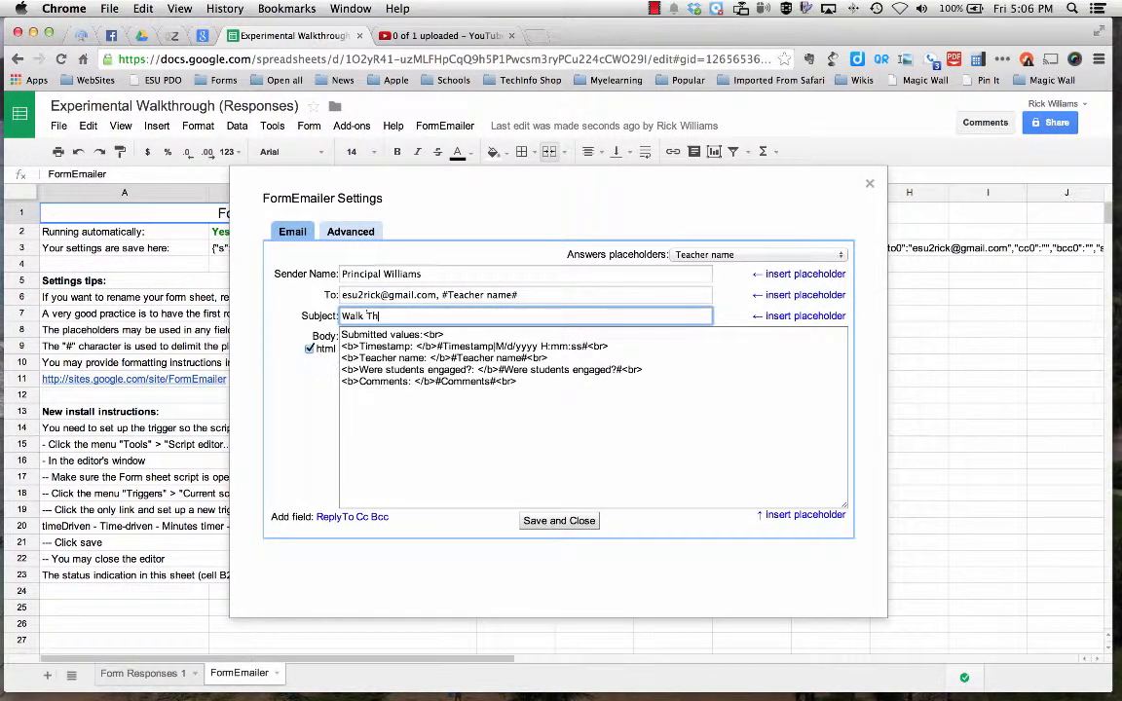
text(rough 14.15)
click(559, 521)
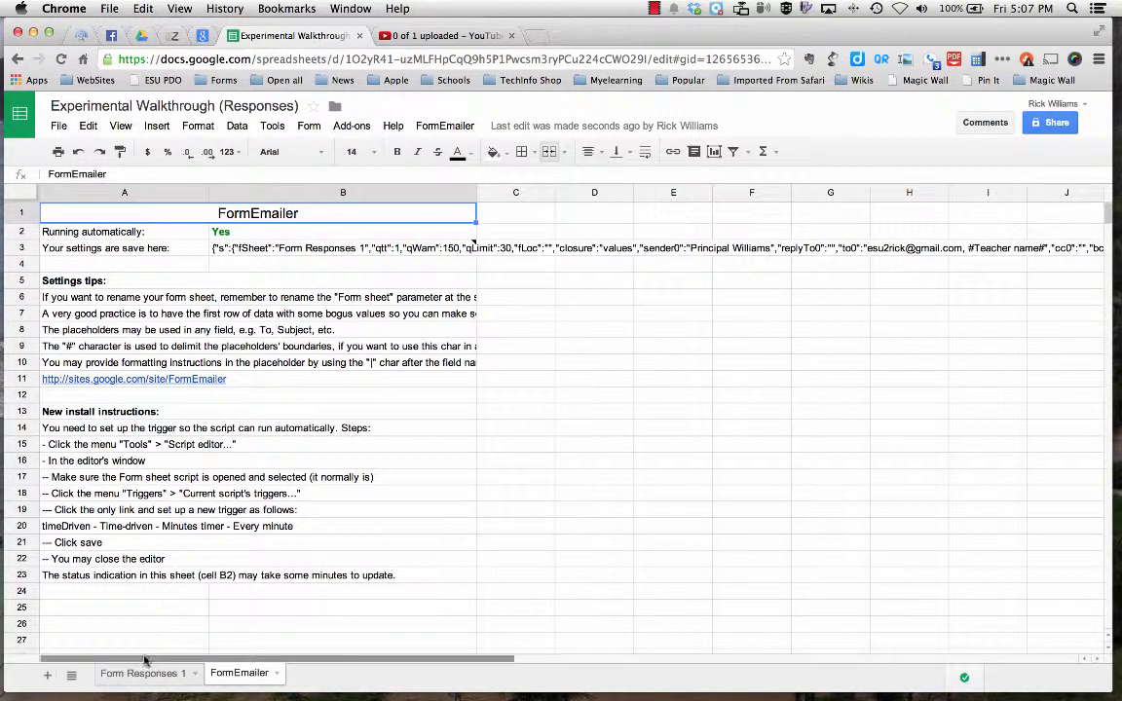
From the Form Responses 1 sheet, open the live form and submit a response with the teacher's e-mail, No for engagement and the comment "You're fired.".
click(153, 674)
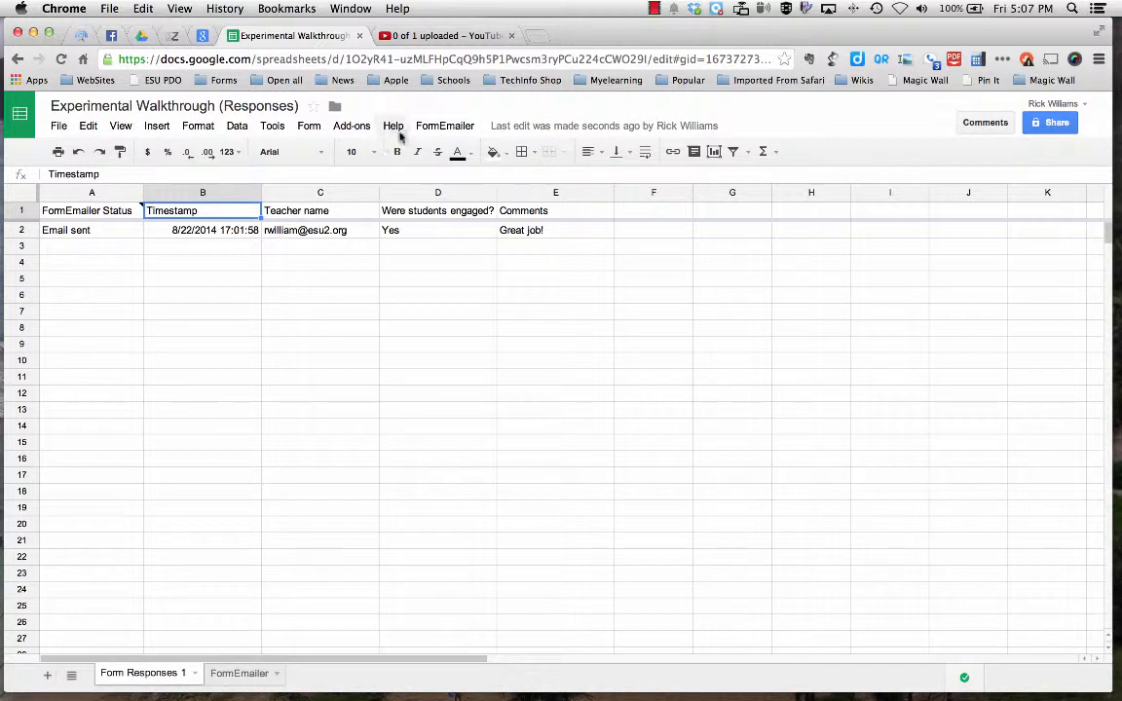
click(310, 128)
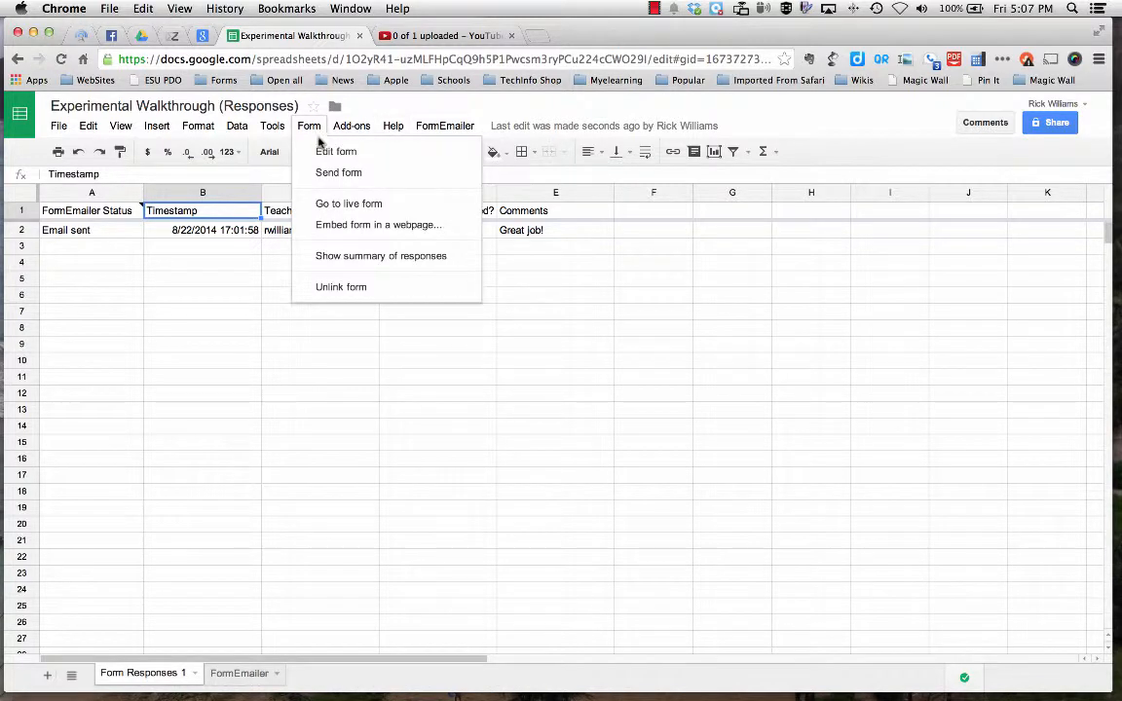
click(346, 204)
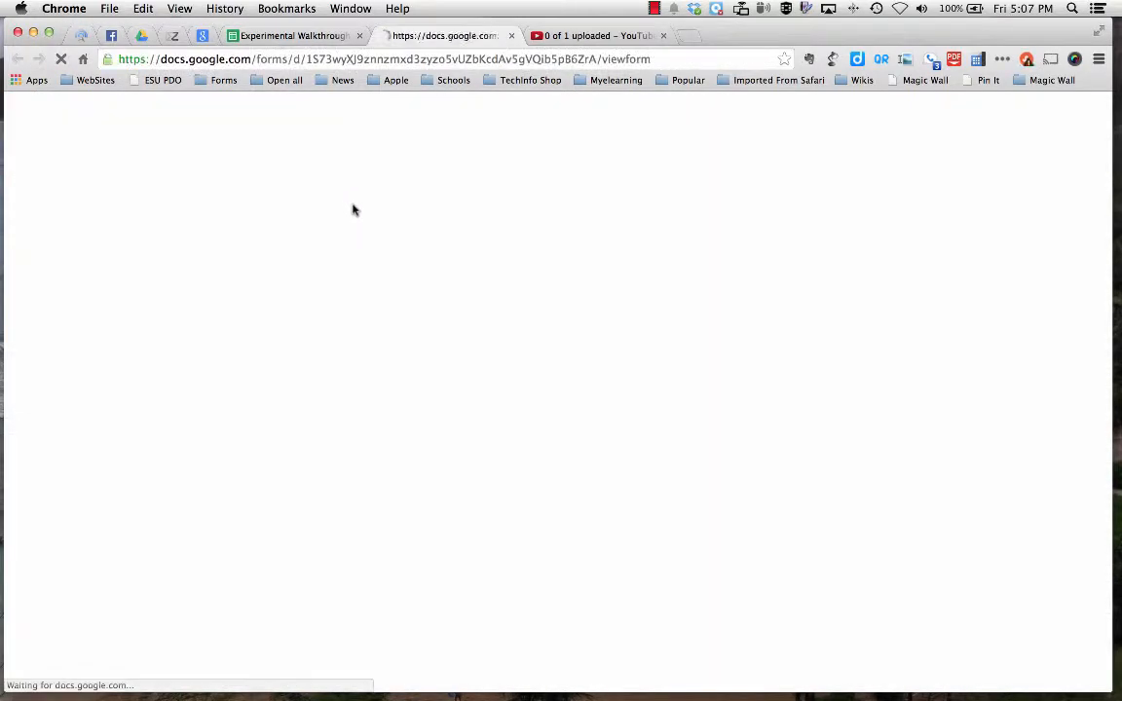
click(425, 176)
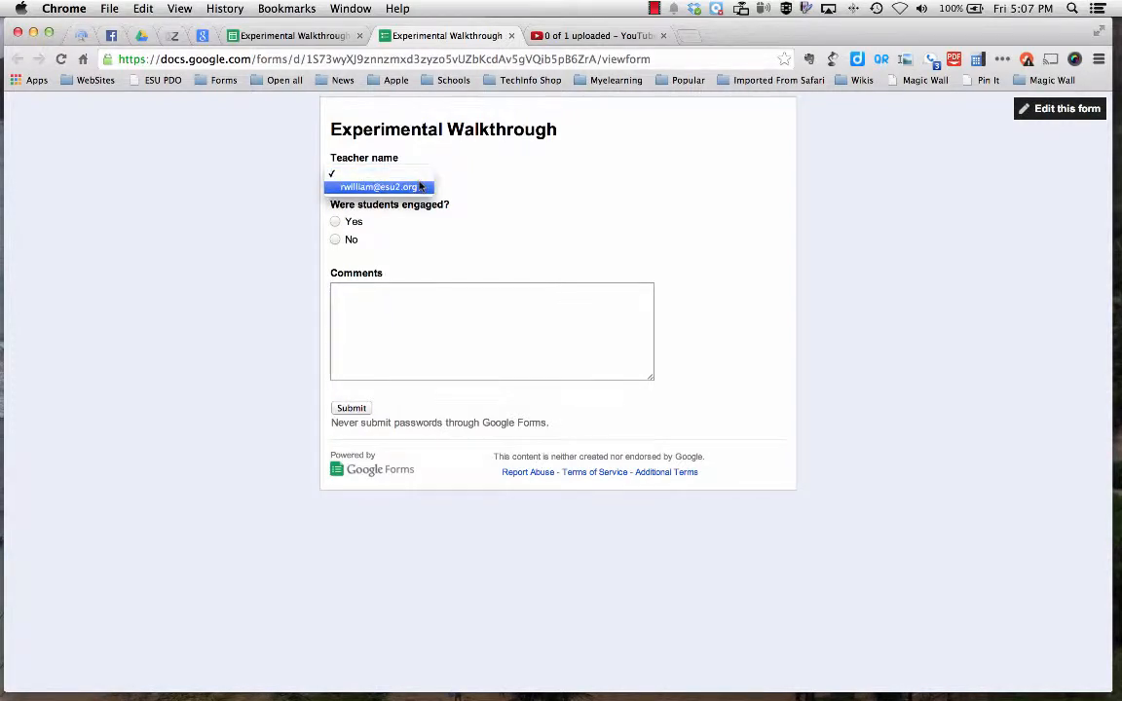
click(421, 186)
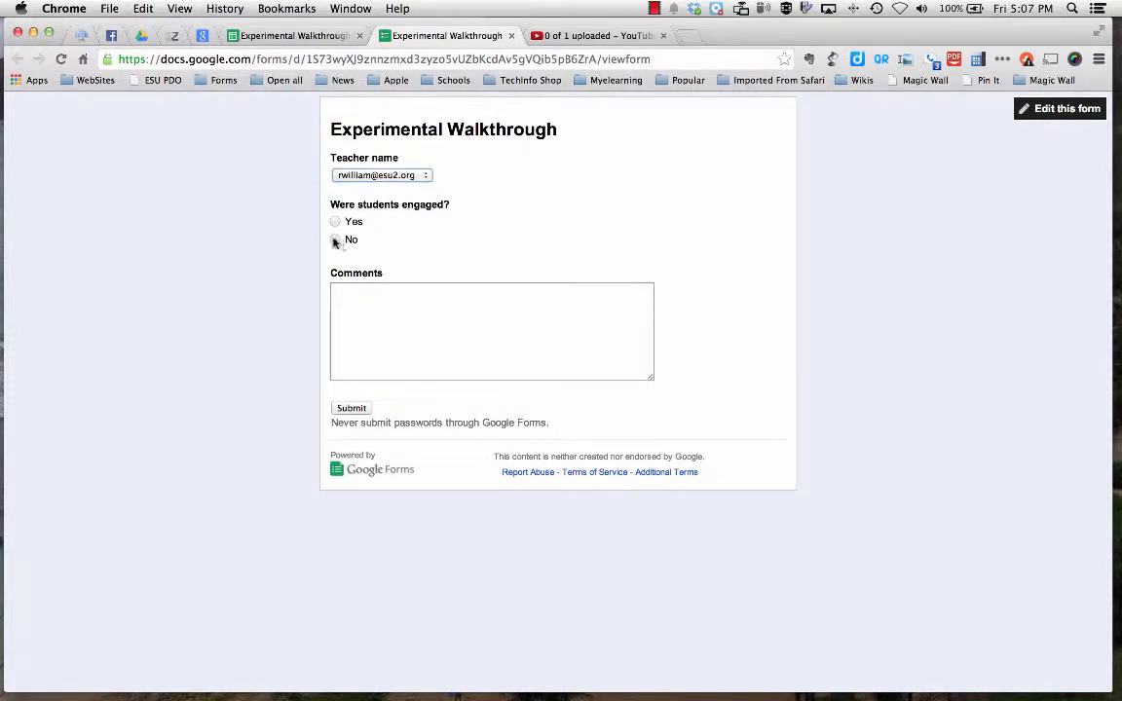
click(335, 240)
click(406, 315)
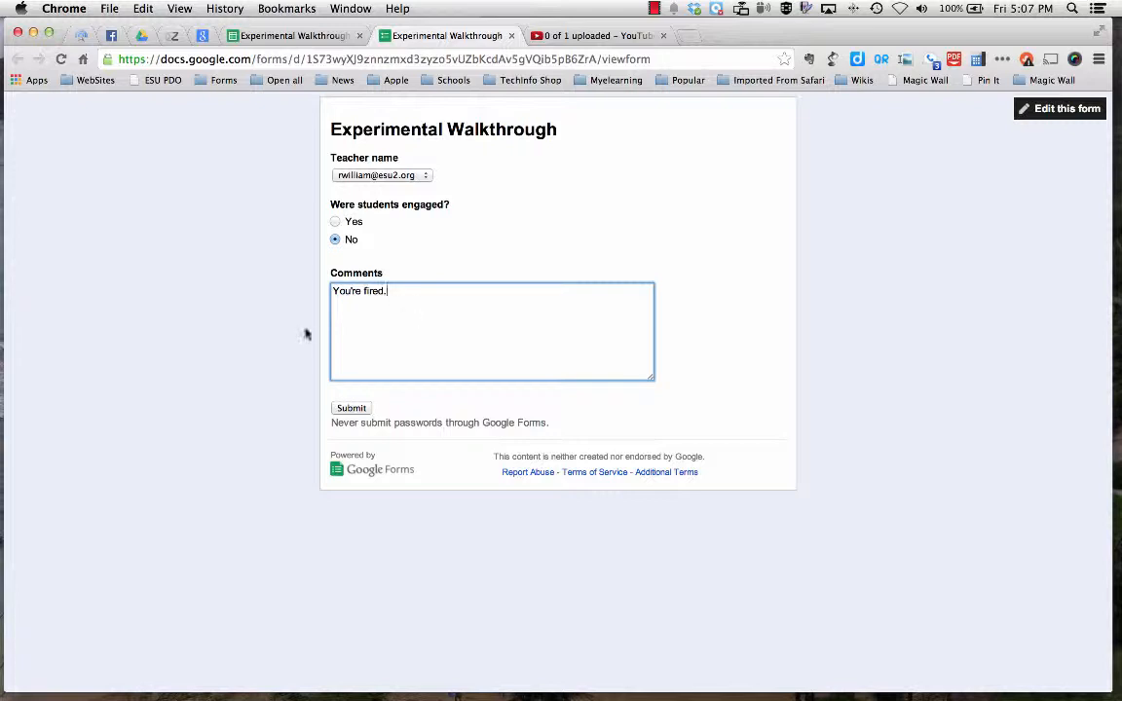
click(350, 409)
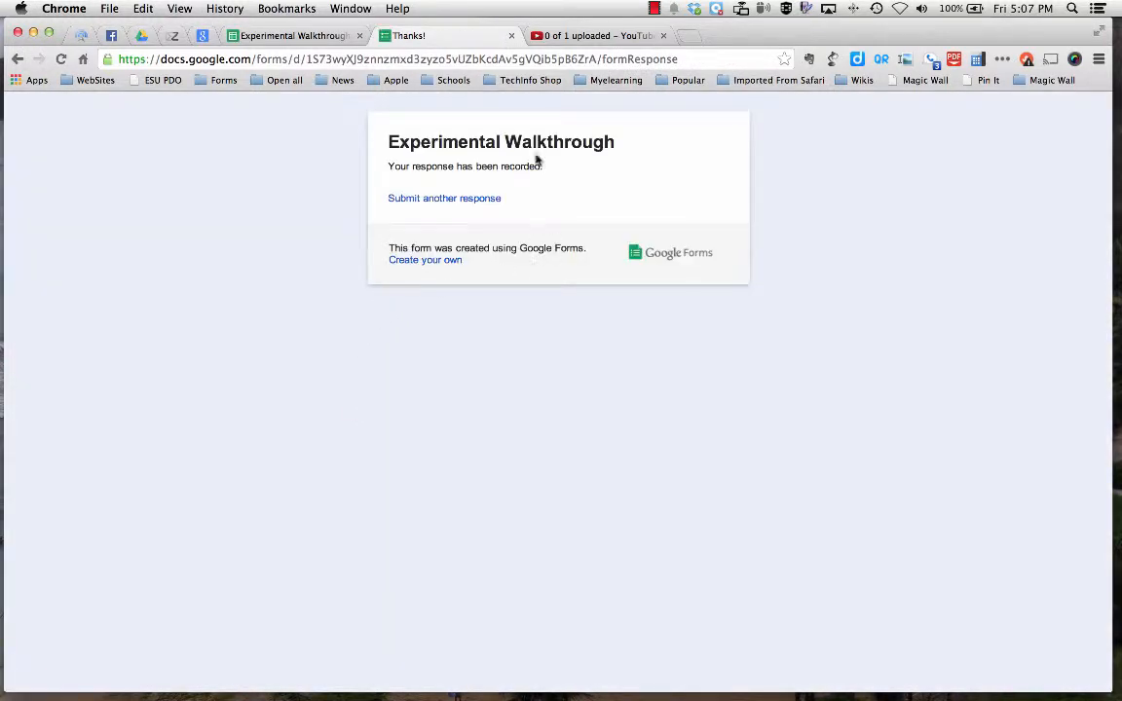
click(512, 36)
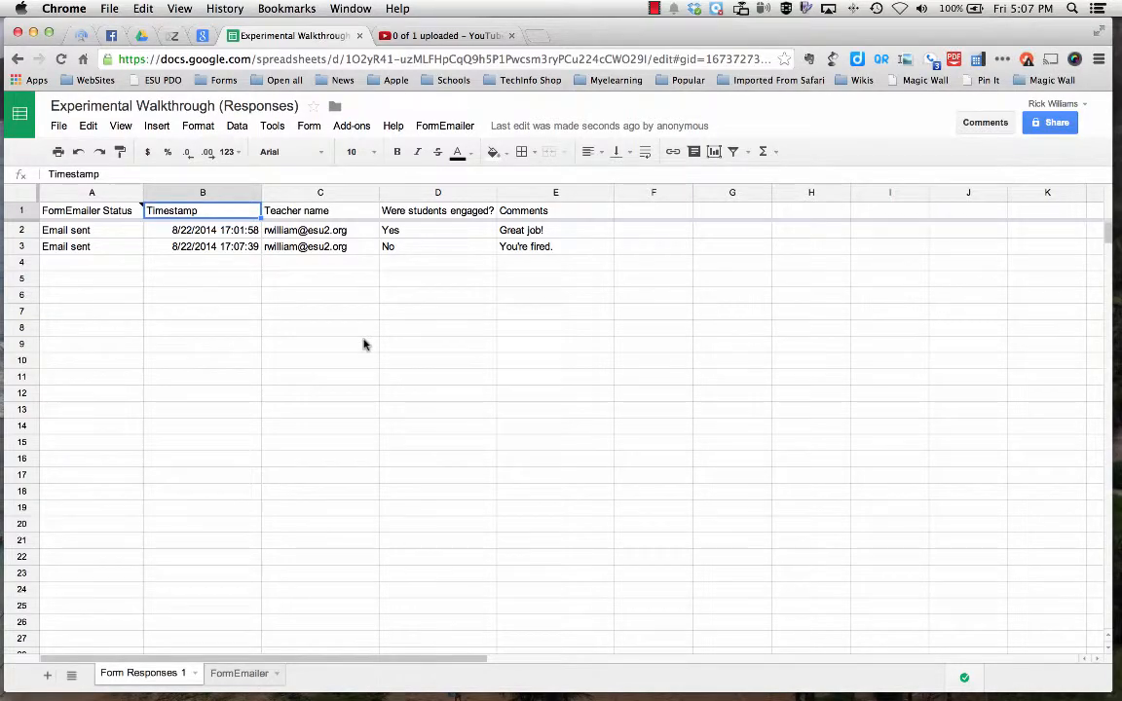
Switch to Mail and read the "Walk Through 14.15" and "New form submitted" messages in the inbox.
key(ctrl+Left)
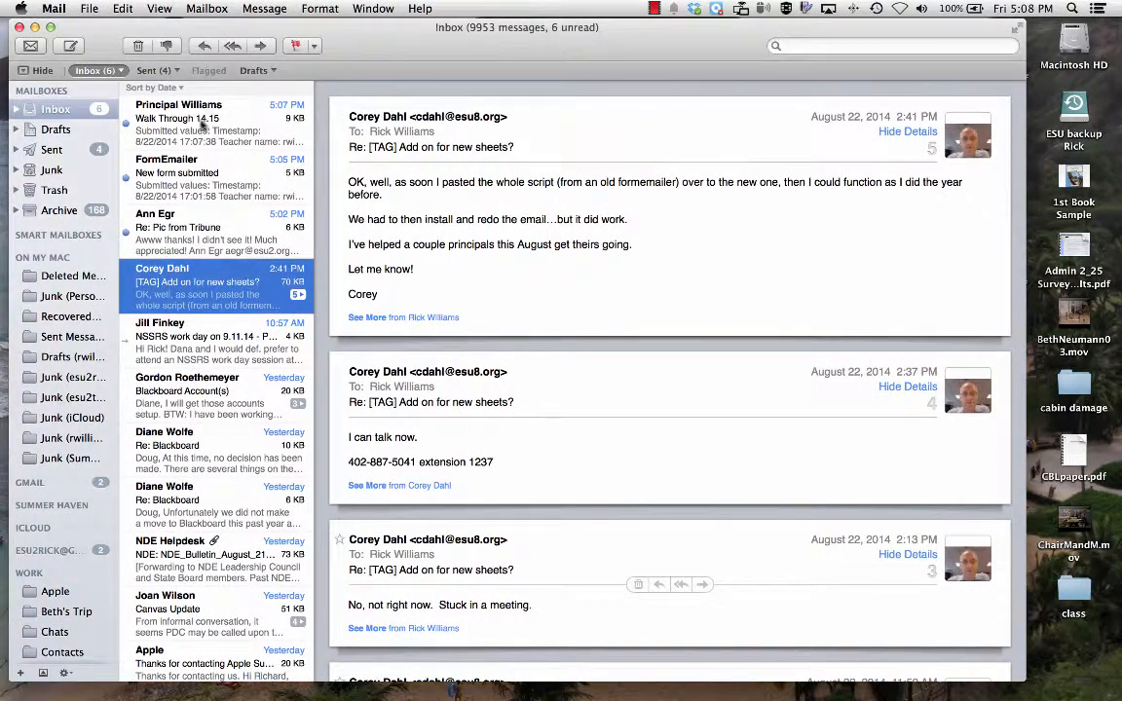
click(184, 111)
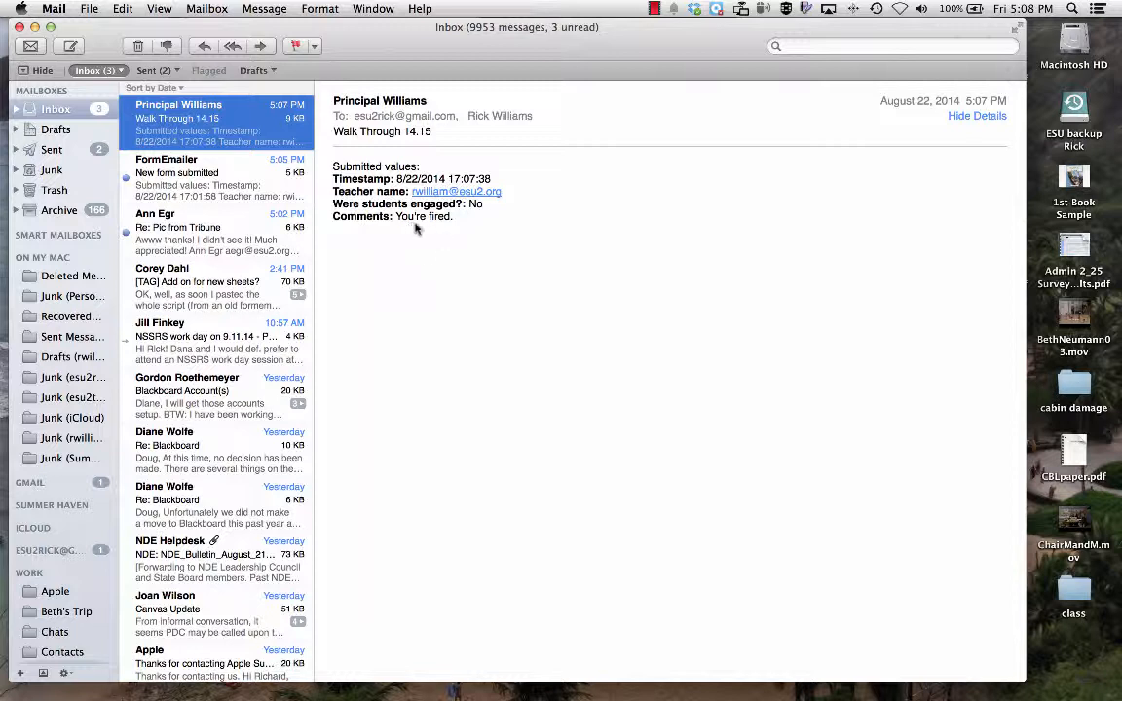
click(184, 158)
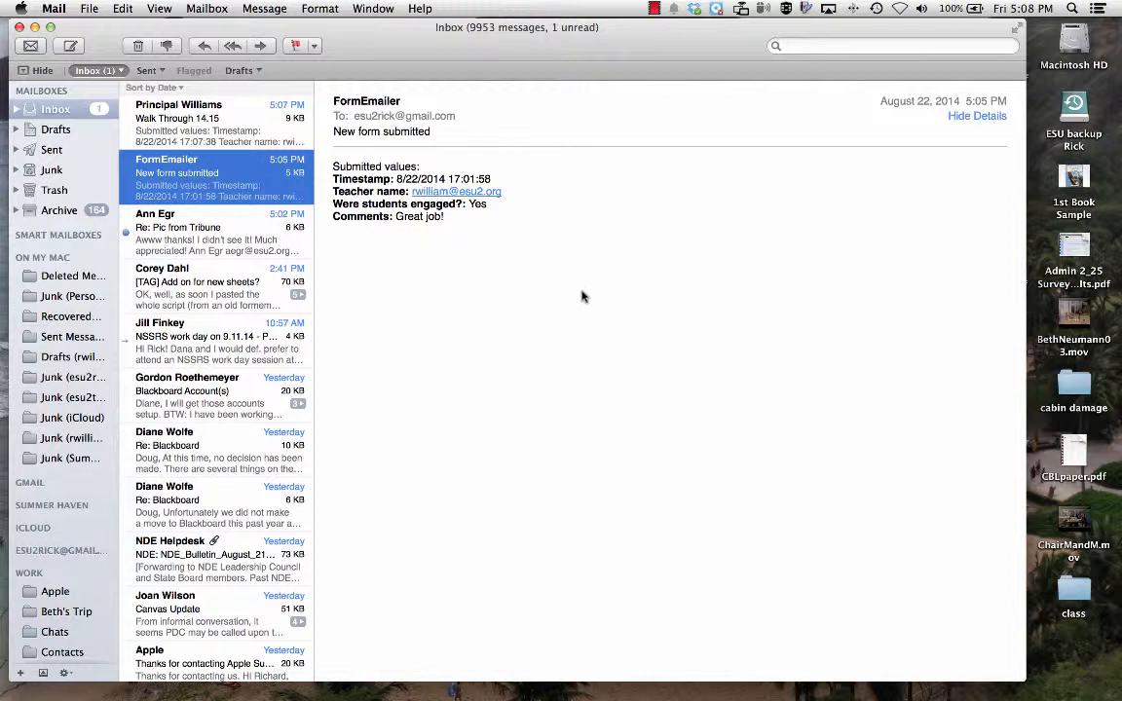
click(654, 10)
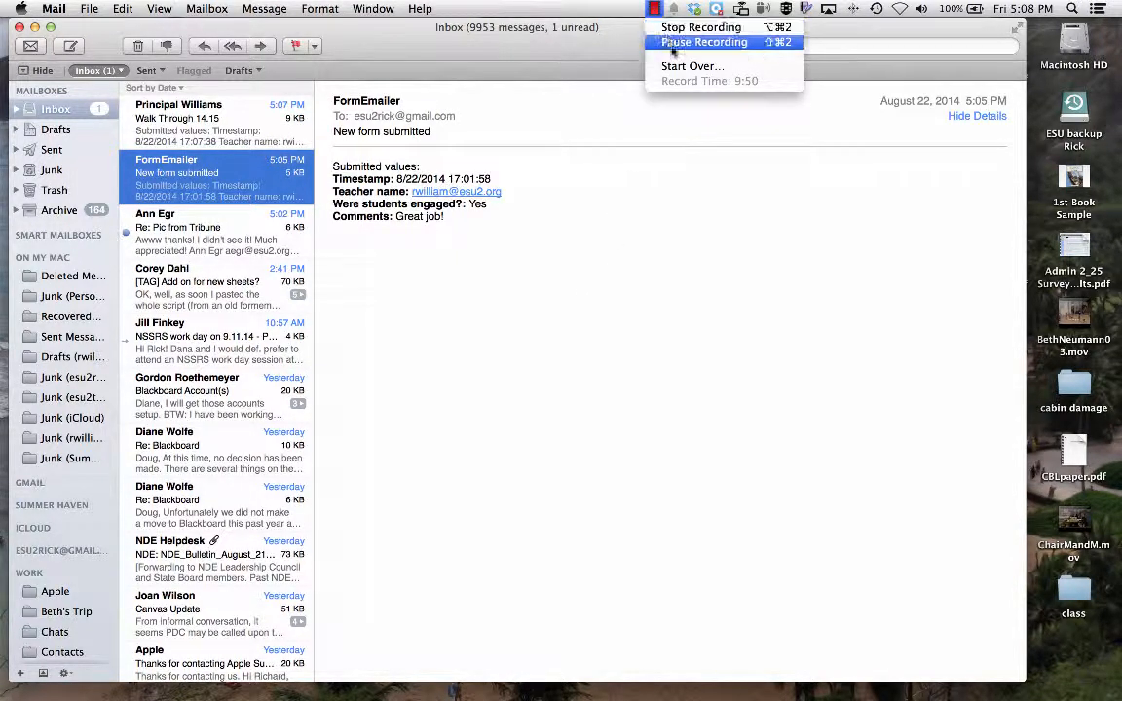